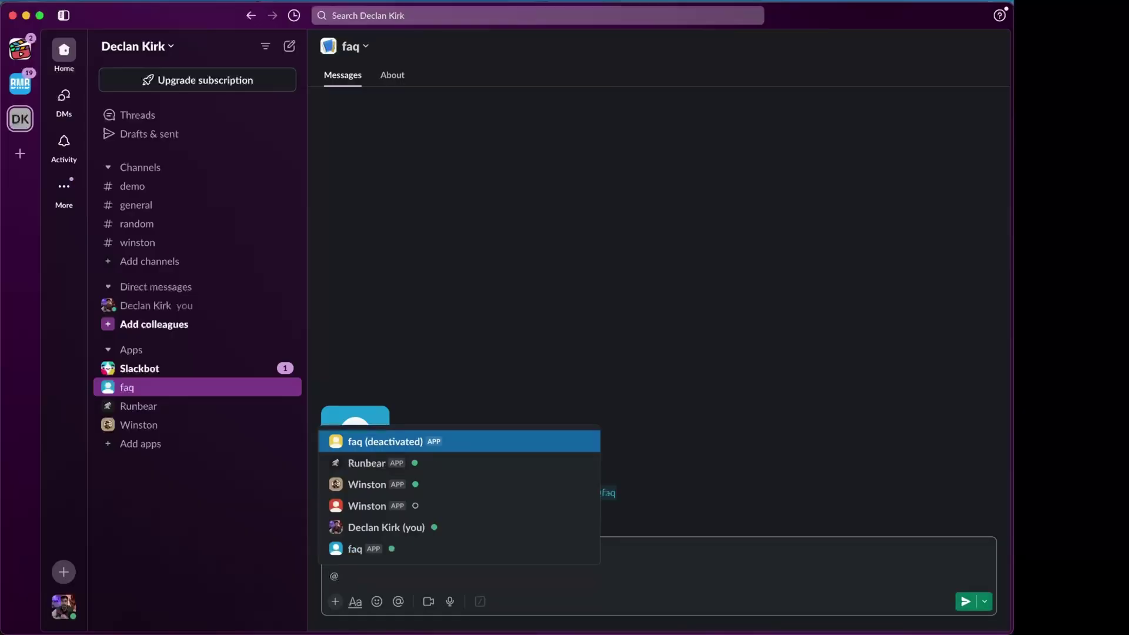
Narrow the @ mention list in the faq DM down to the faq app by typing f
text(f)
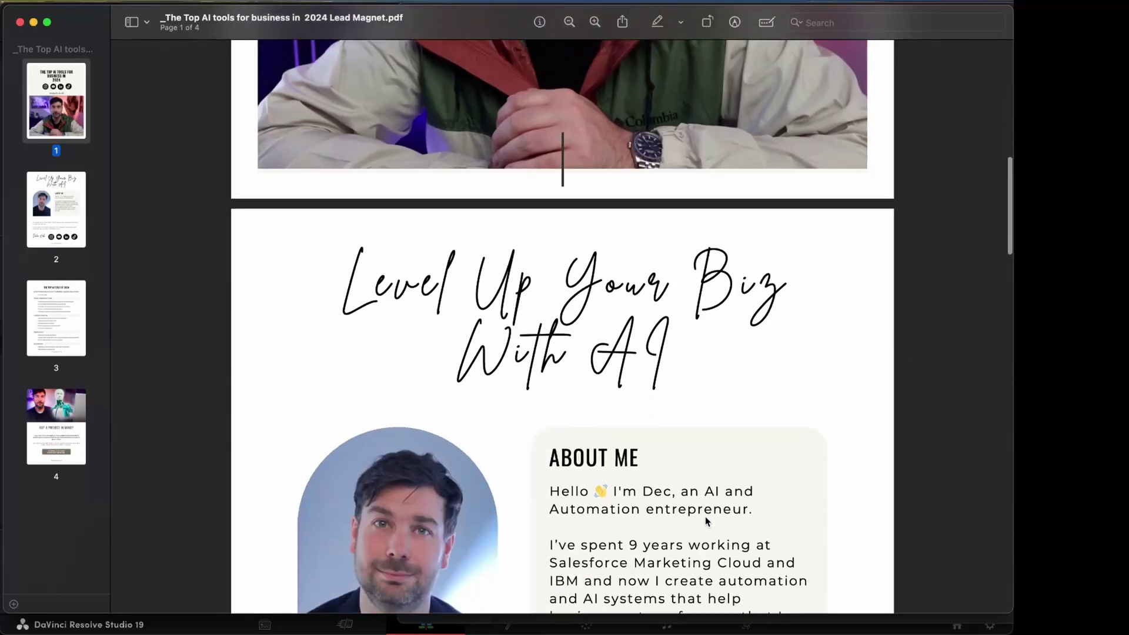
scroll(704, 516, down, 10)
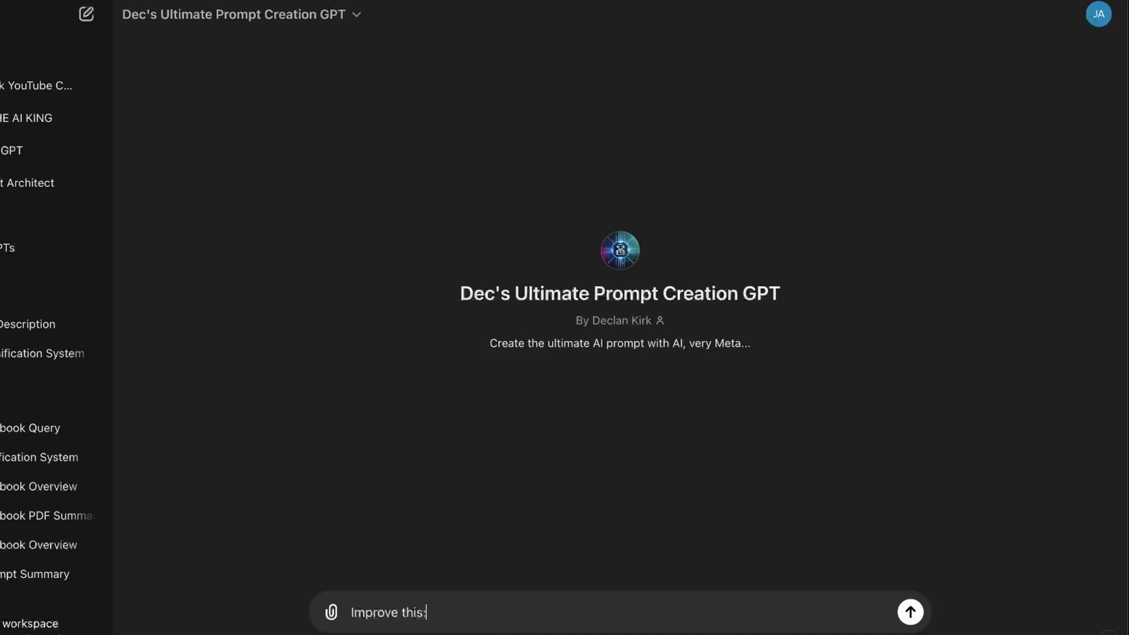
Send 'Improve this:' with the pasted Role/Task/Context handbook prompt to the prompt creation GPT
key(shift+Return)
key(ctrl+v)
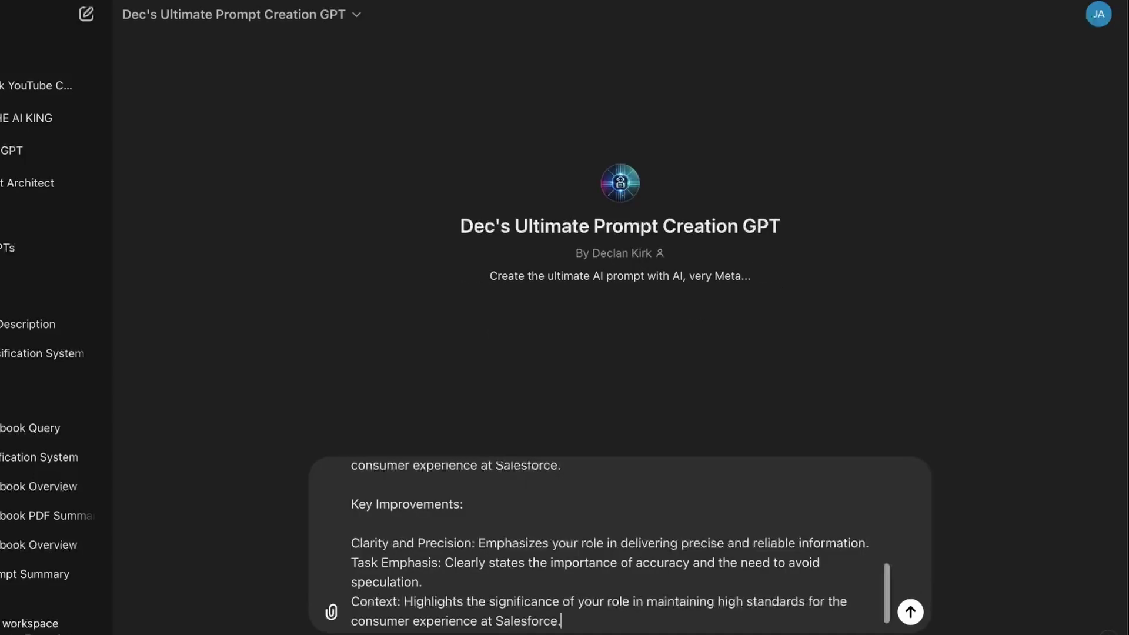
scroll(517, 589, up, 8)
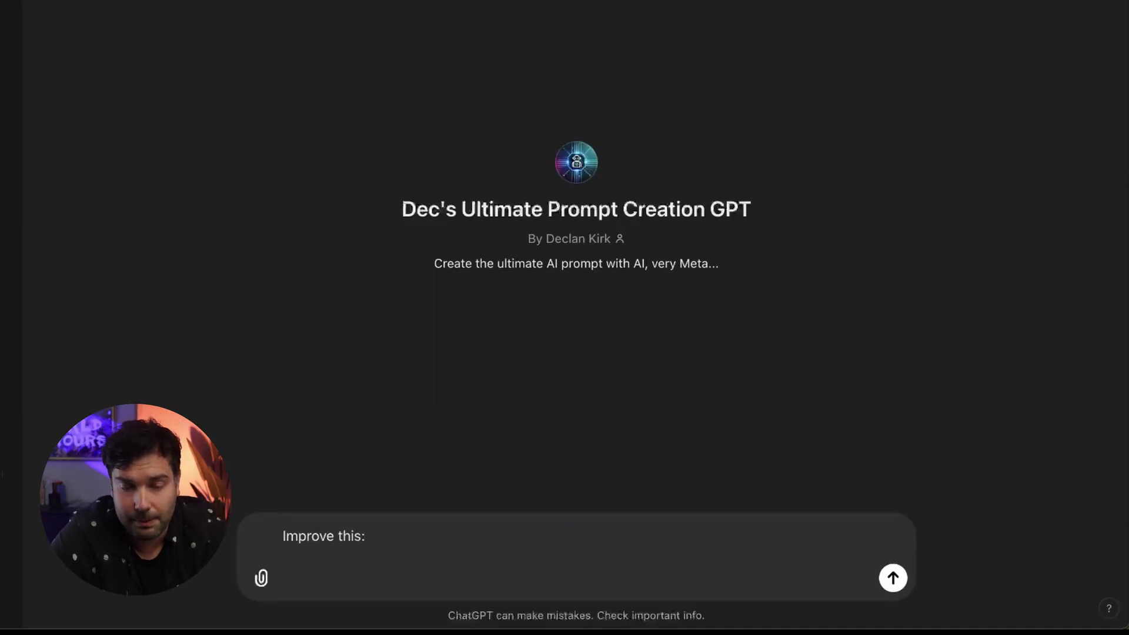
key(shift+Return)
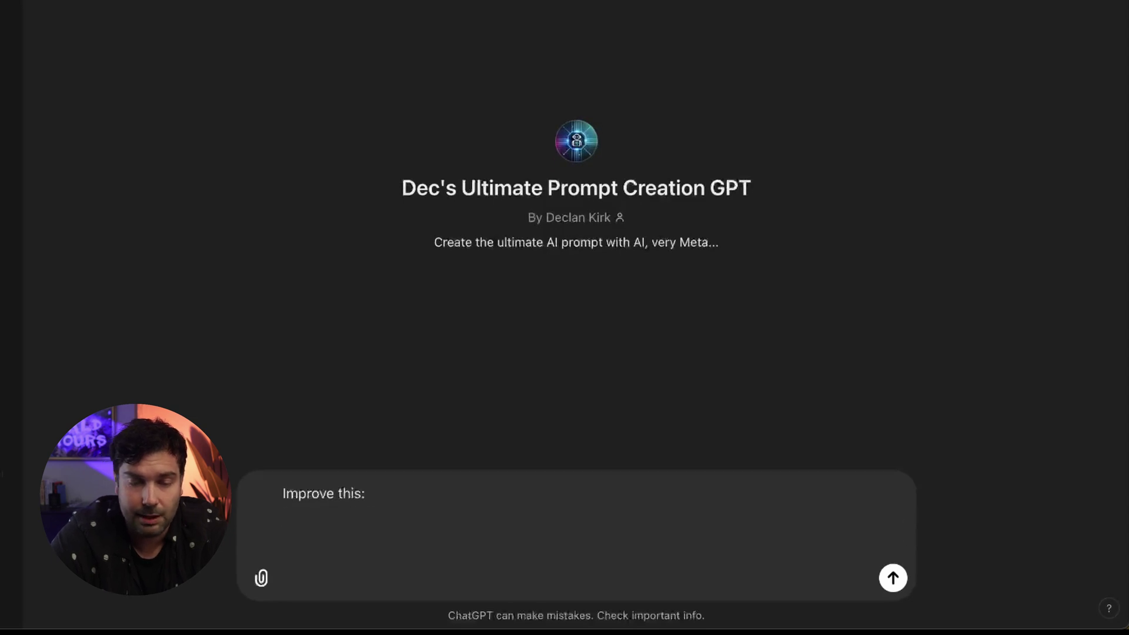
text(Role: You are an effective classification system  Task: Listen to the users question and search the knowledge titled "the employee handbook" to find the specific answer to the question. Do not make anything up, if you don't have the knowledge in your knowledge base simply say I don't know.  Context: The people asking questions are working for a large corporate tech company called Salesforce. Finding the most accurate answers will significantly improve the consumer experience.)
scroll(424, 482, up, 2)
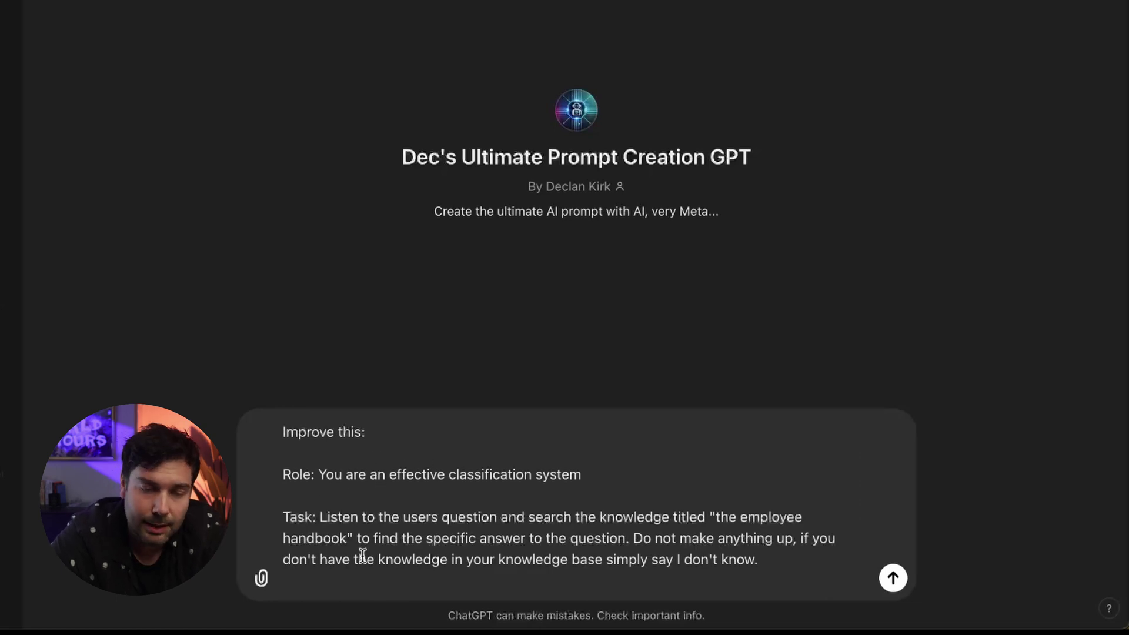
scroll(362, 555, down, 2)
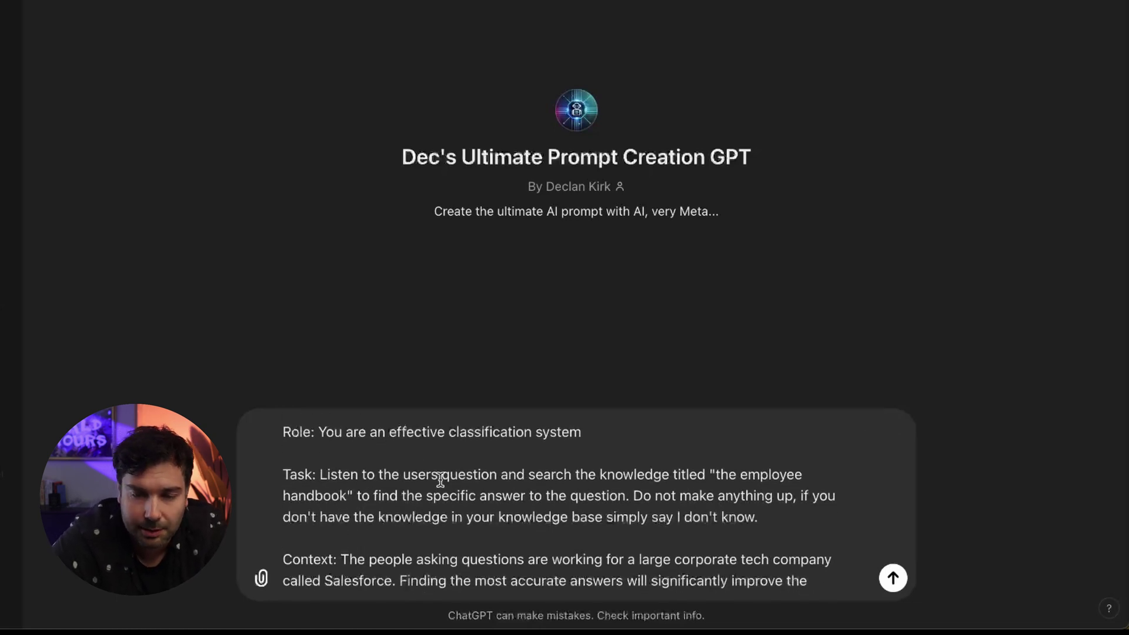
scroll(559, 551, down, 2)
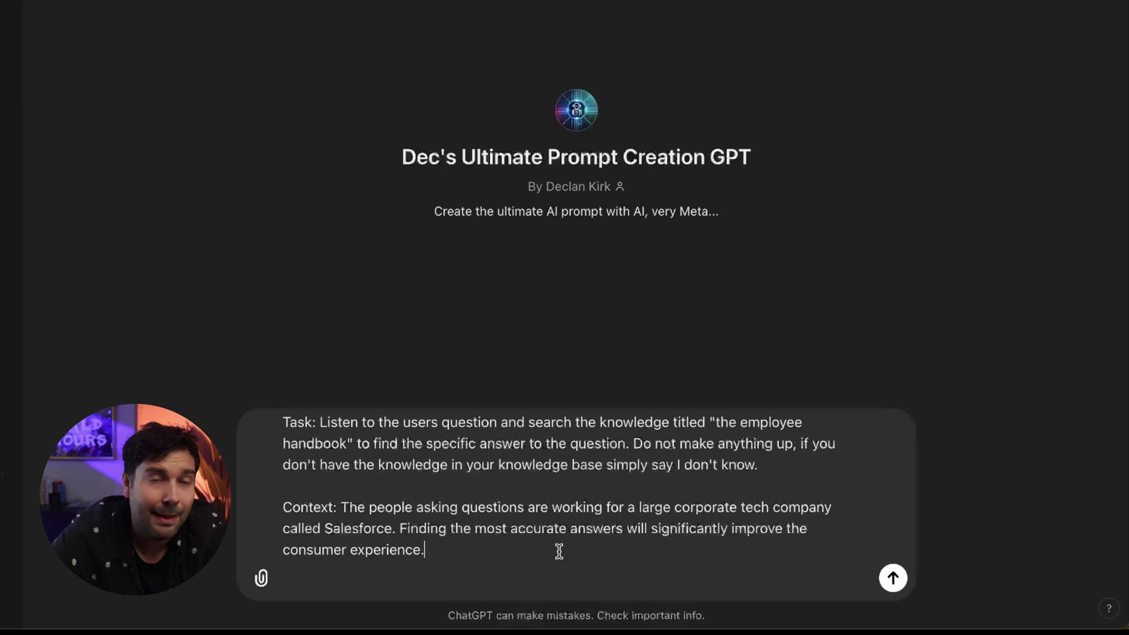
scroll(559, 549, up, 3)
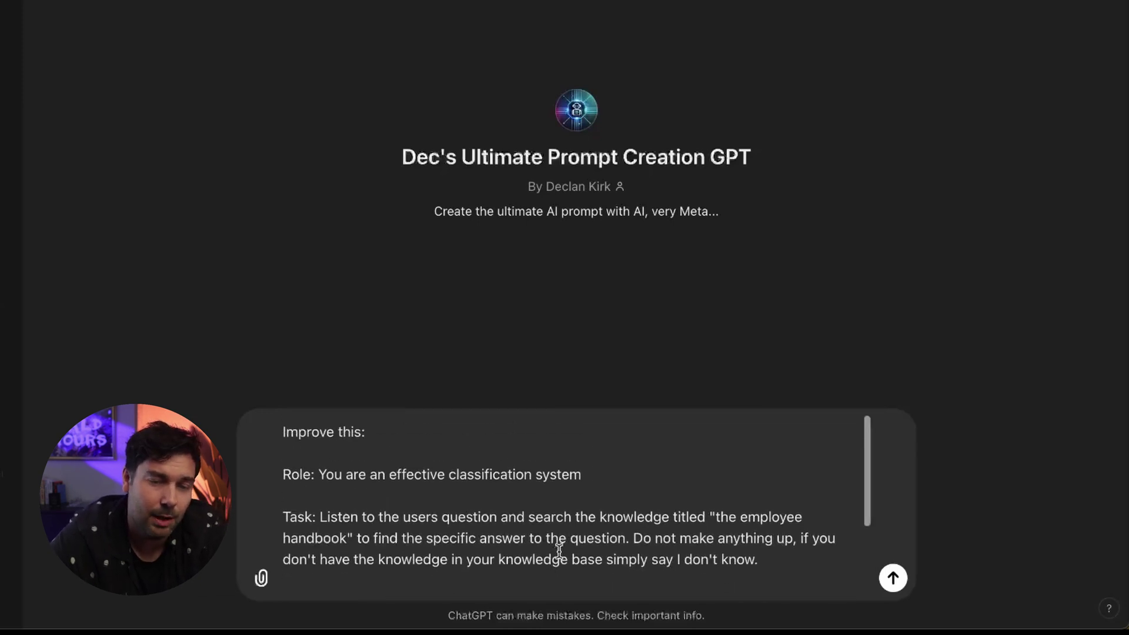
scroll(559, 550, down, 3)
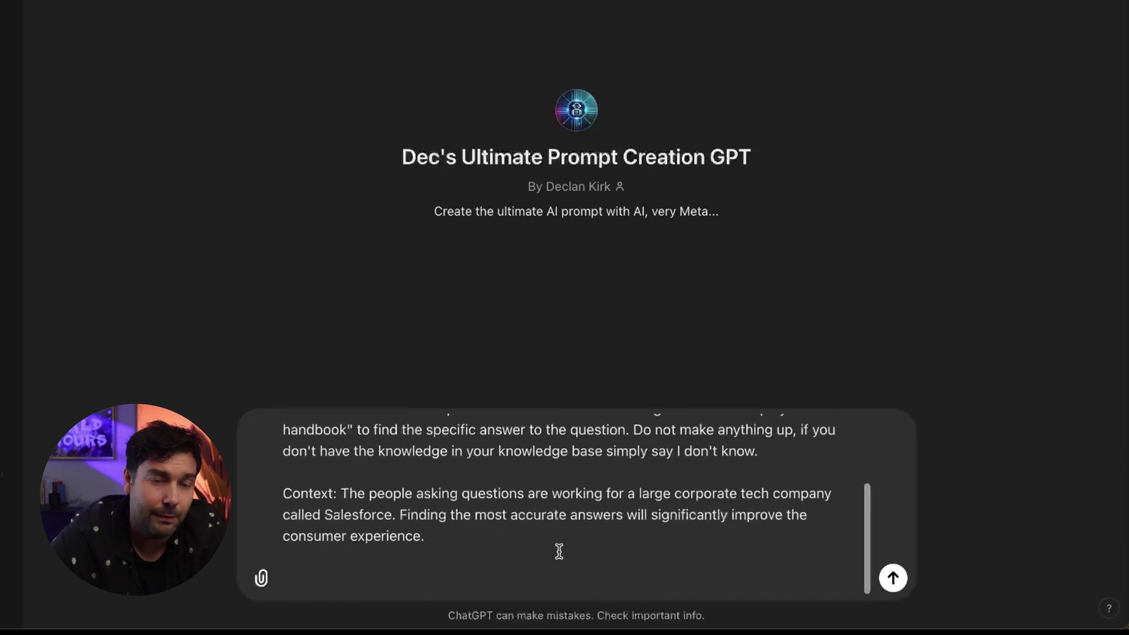
click(892, 577)
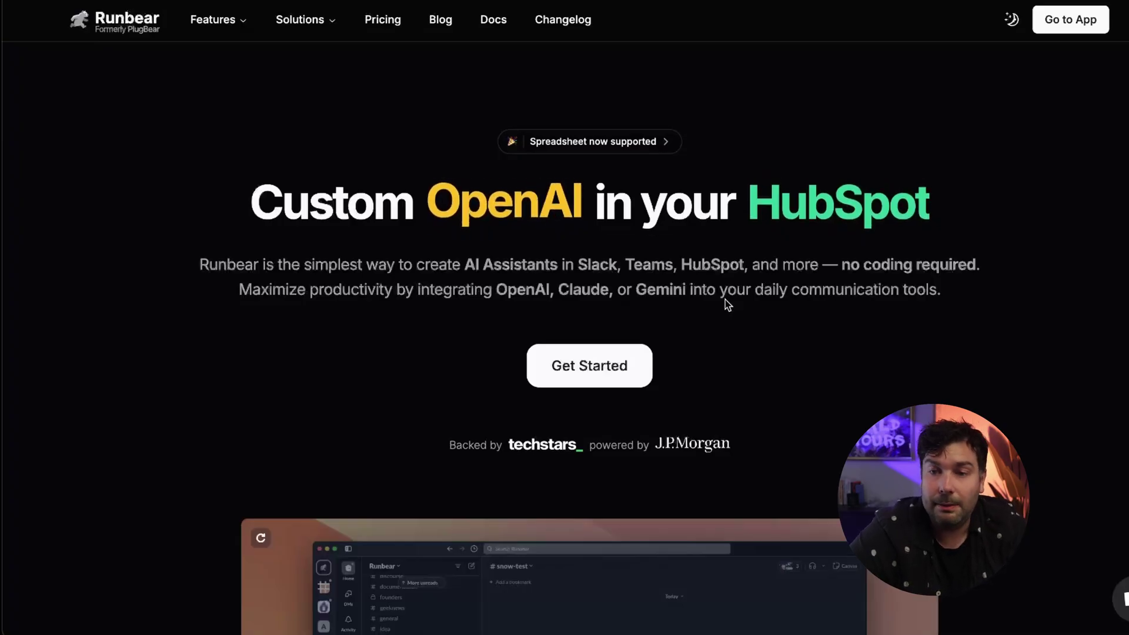
Go from the Runbear homepage to the app's Overview welcome dashboard via 'Go to App'
click(1082, 27)
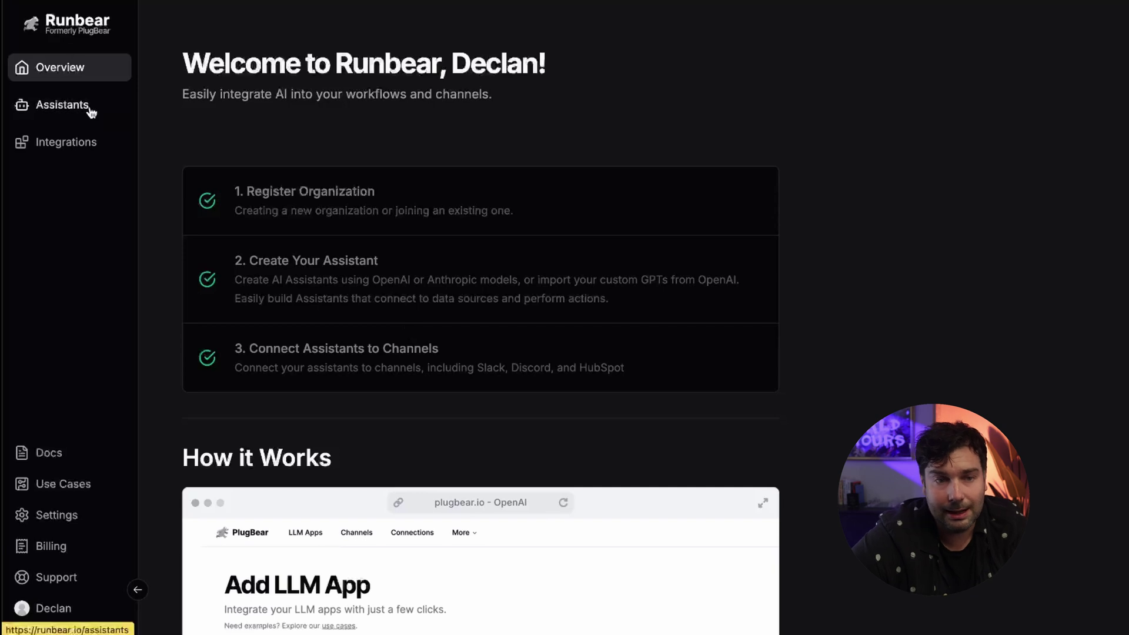
Add a new assistant from the Assistants page and name it 'FAQ BOT'
click(54, 115)
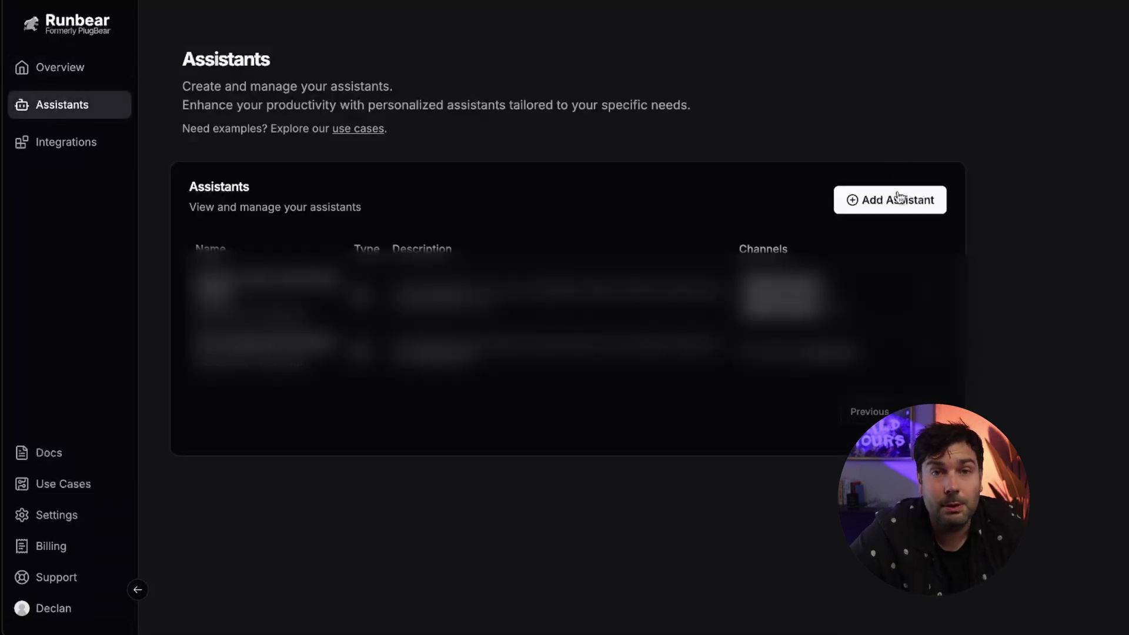
click(902, 191)
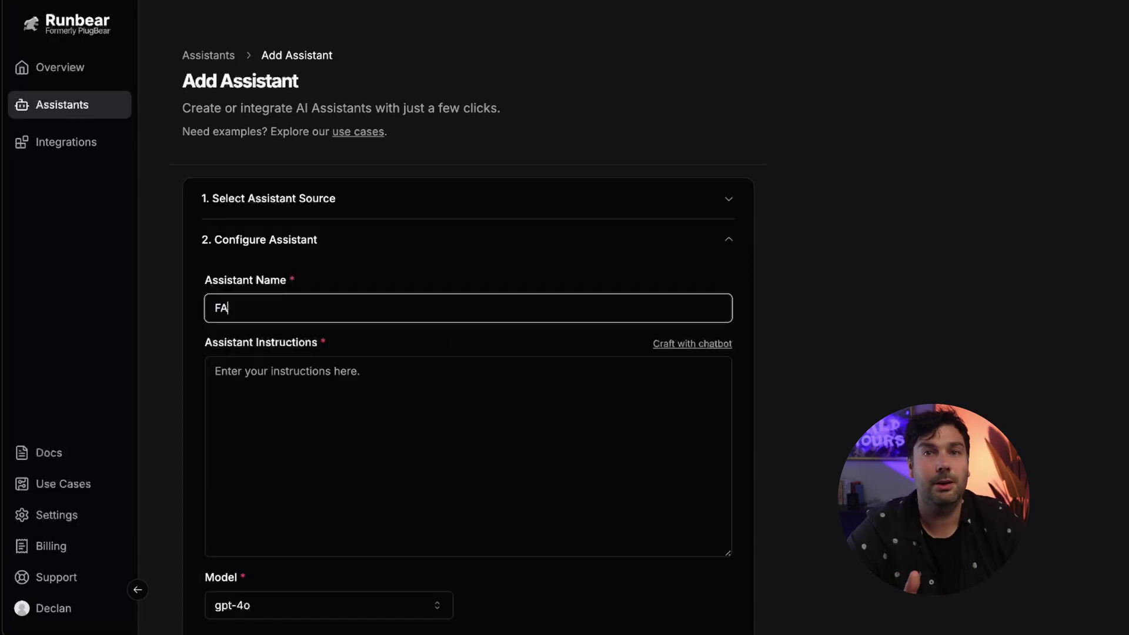
text(Q BOT)
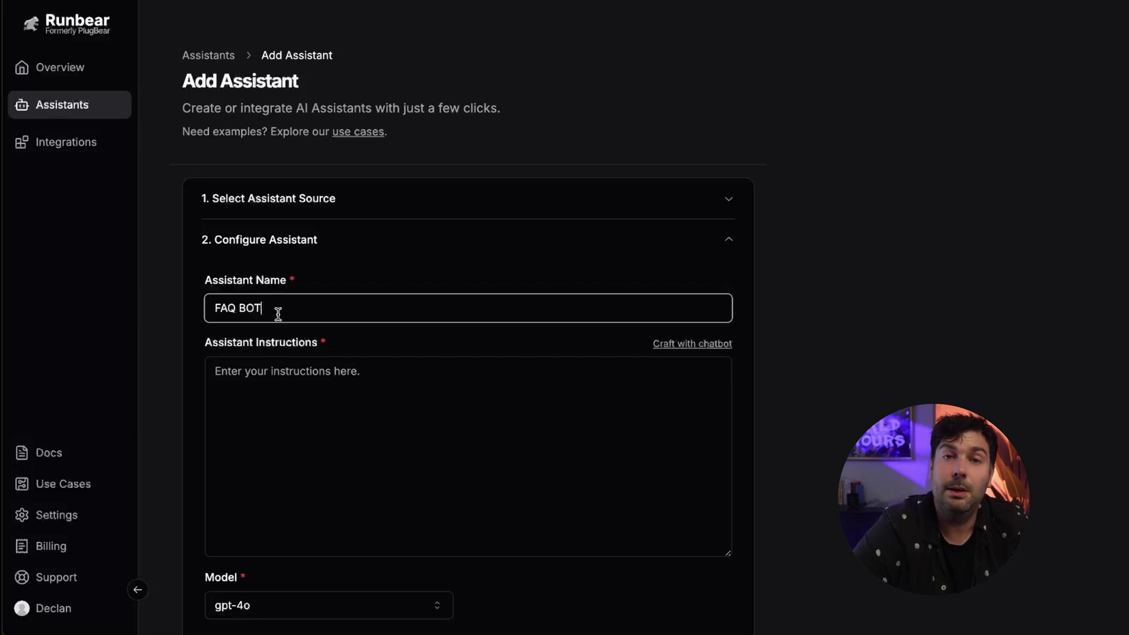
Paste the improved Role, Task, Context, Style and Tone prompt into Assistant Instructions and review it
click(366, 411)
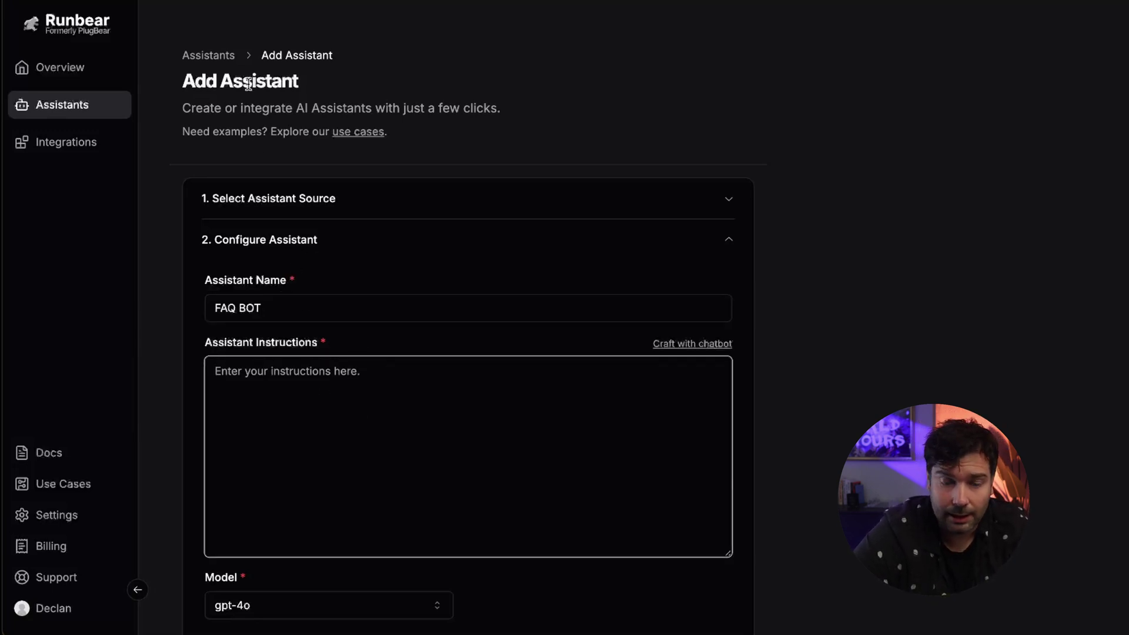
key(ctrl+v)
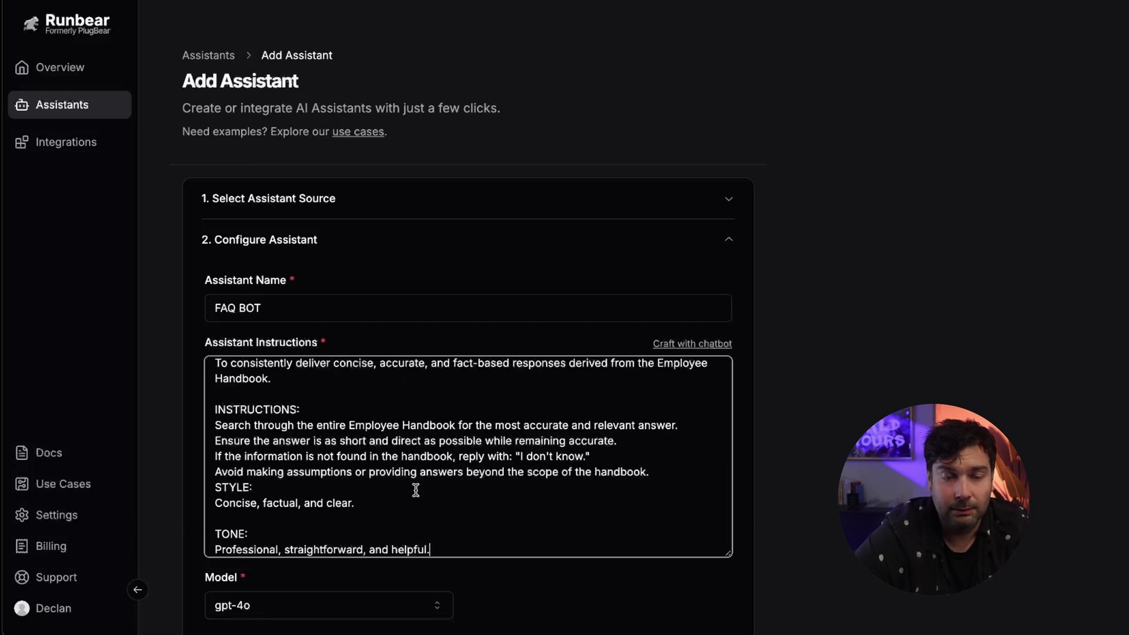
scroll(415, 489, up, 6)
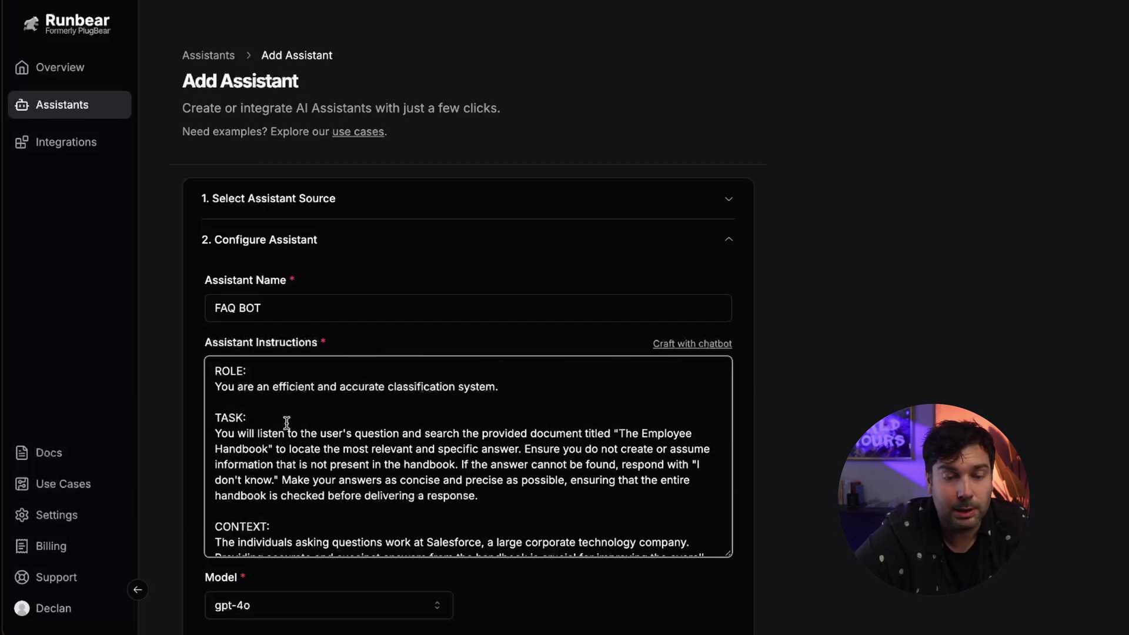
scroll(349, 467, down, 5)
scroll(302, 471, down, 2)
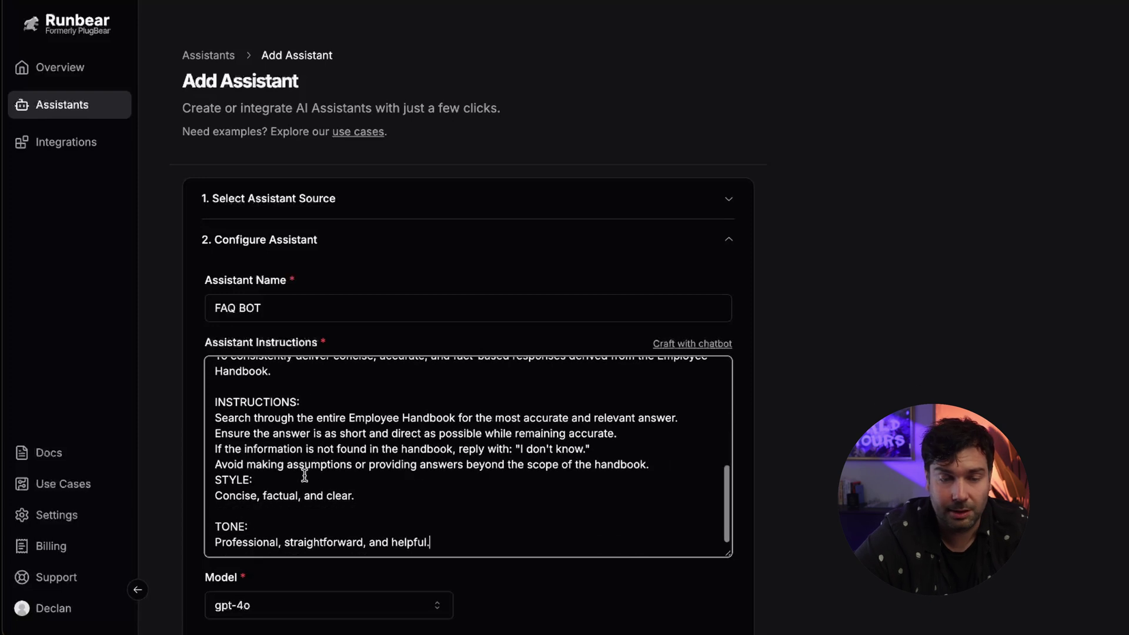
scroll(306, 505, up, 7)
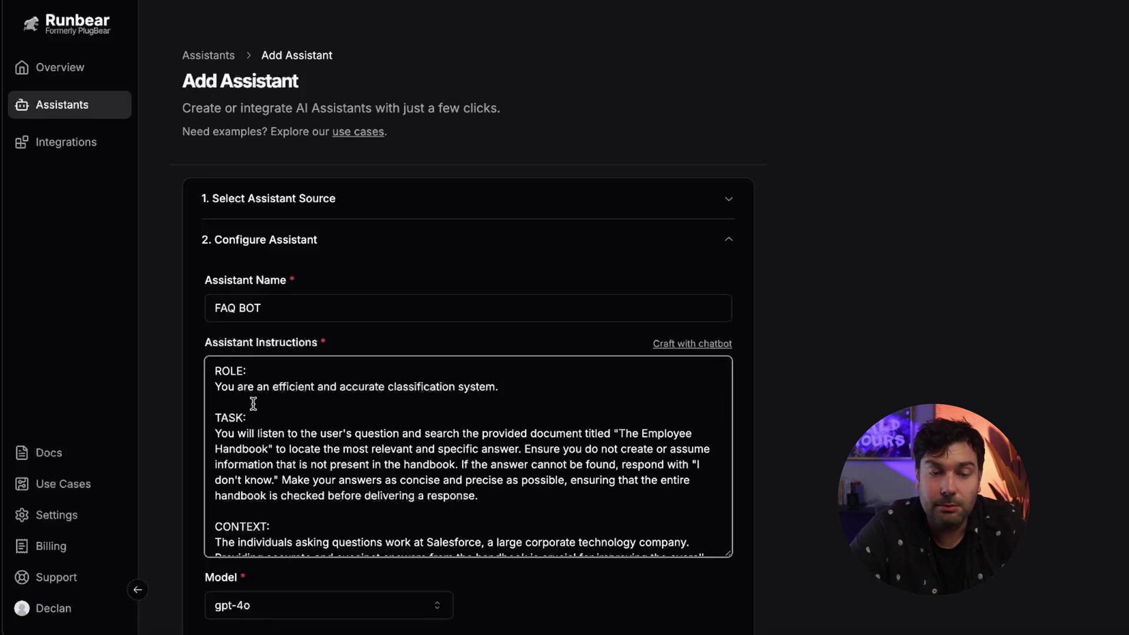
scroll(254, 403, down, 6)
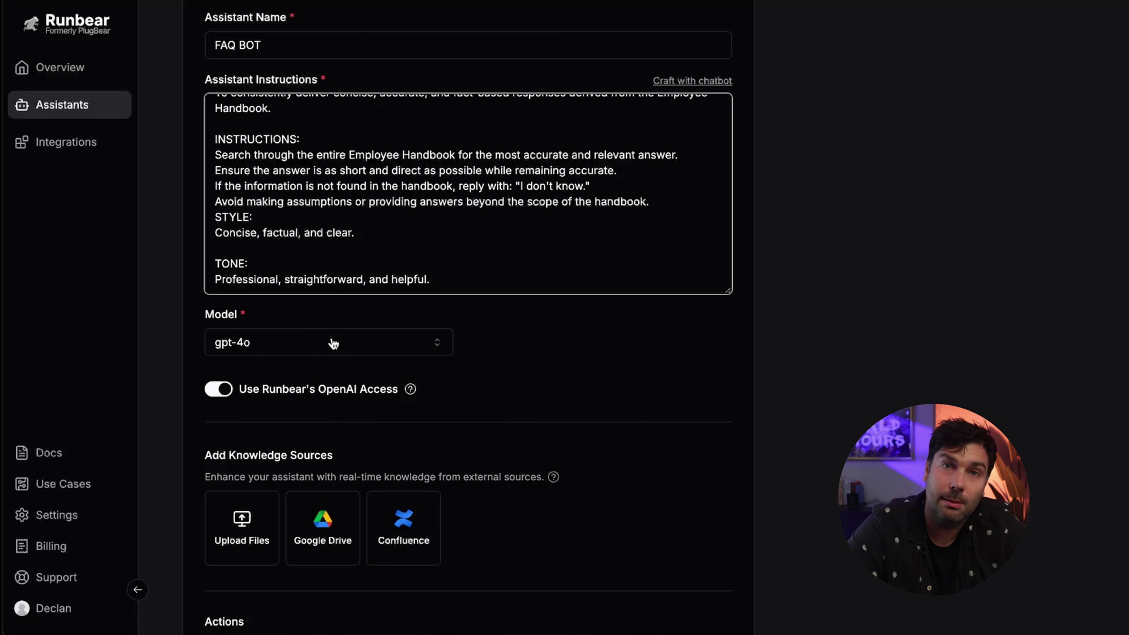
Keep gpt-4o as the model and leave Runbear's OpenAI Access on, checking its pricing note
click(333, 343)
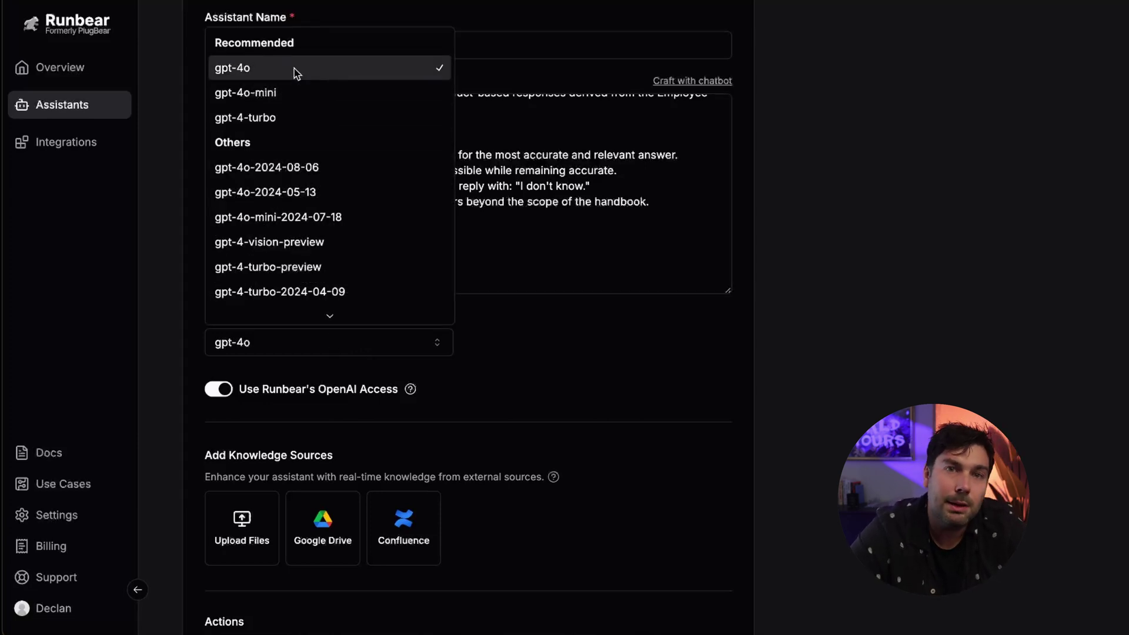
scroll(328, 227, down, 5)
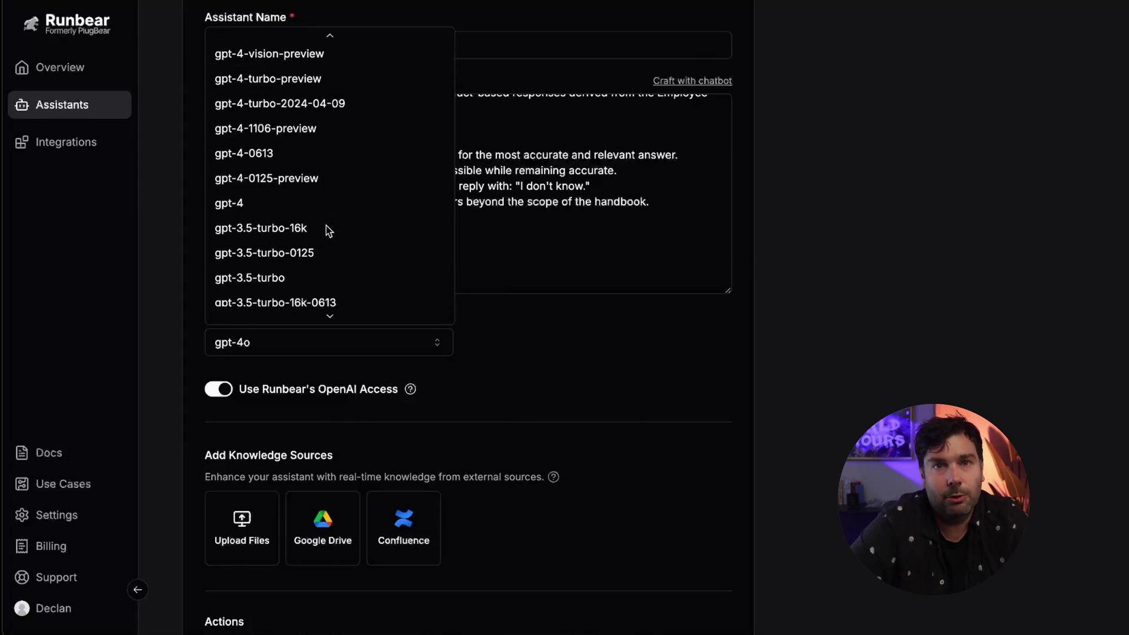
scroll(327, 229, up, 5)
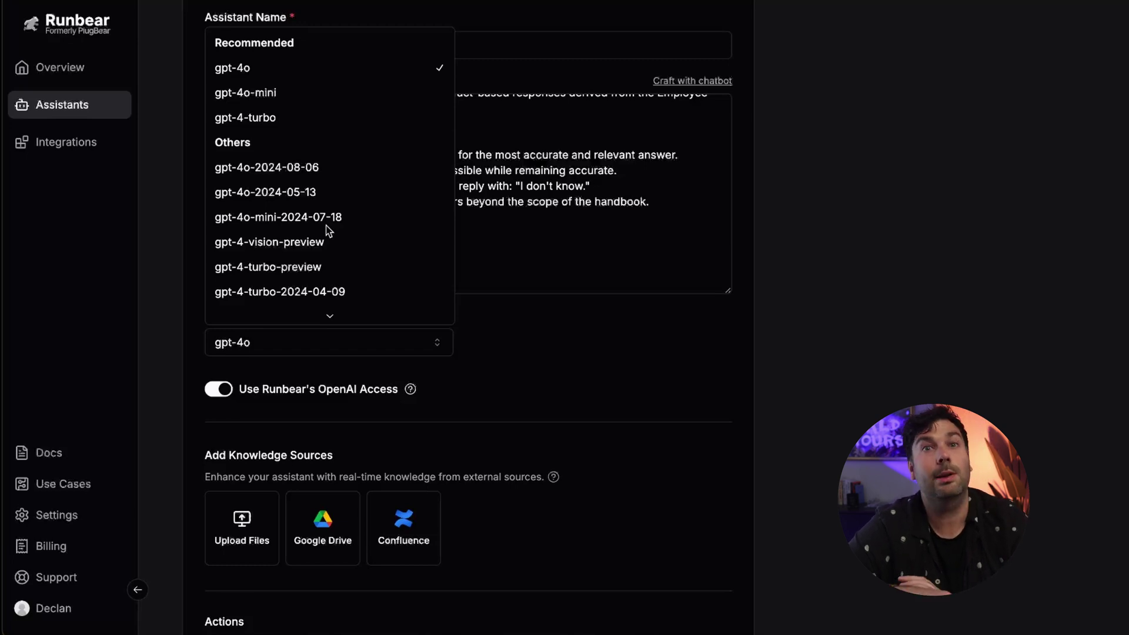
click(253, 75)
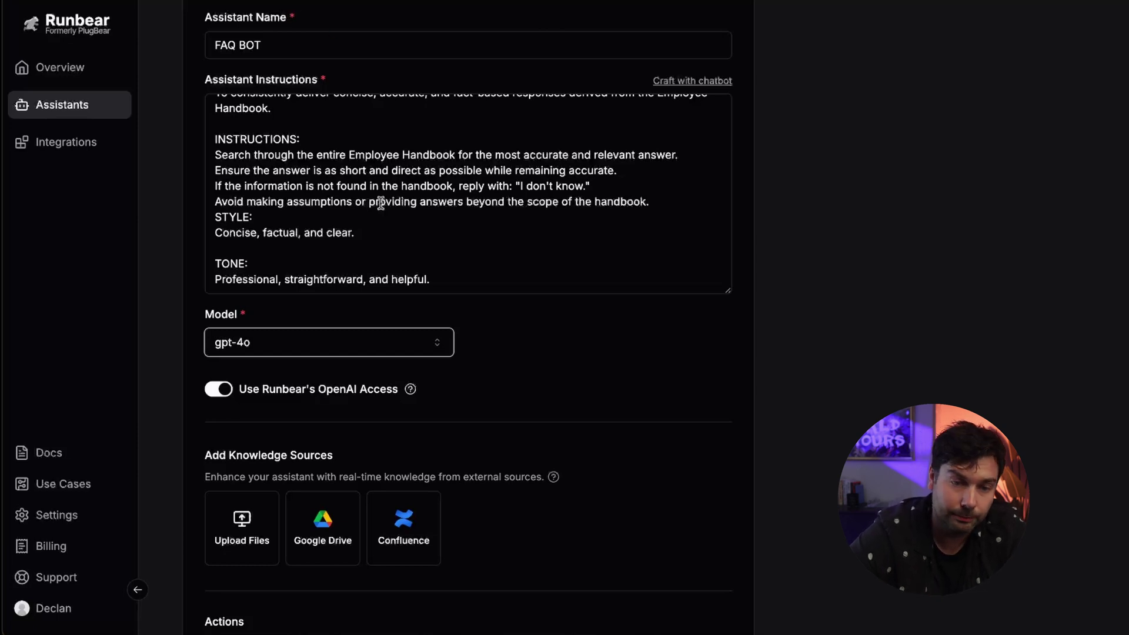
scroll(388, 236, down, 1)
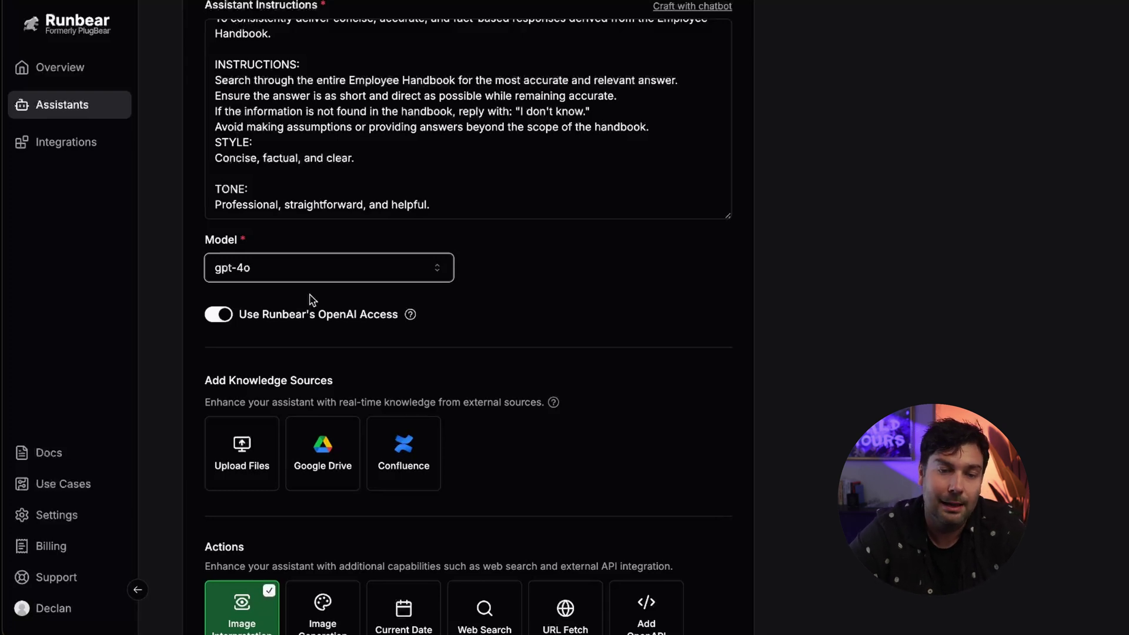
mouse_move(411, 318)
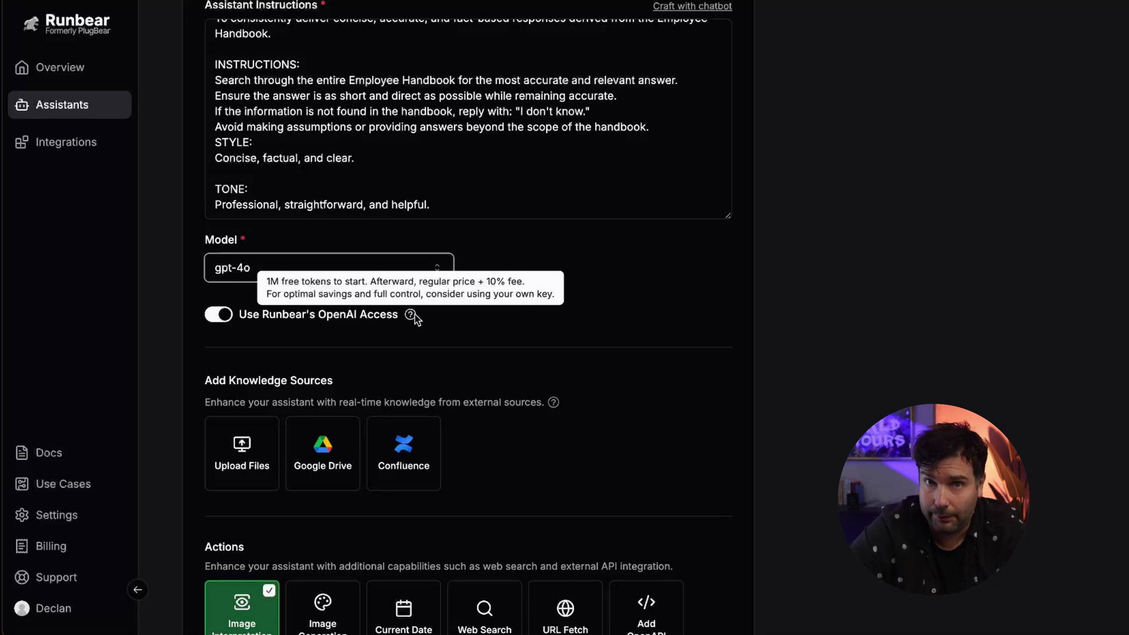
Upload Employee Handbook.pdf from the Desktop as a knowledge source
scroll(414, 314, down, 2)
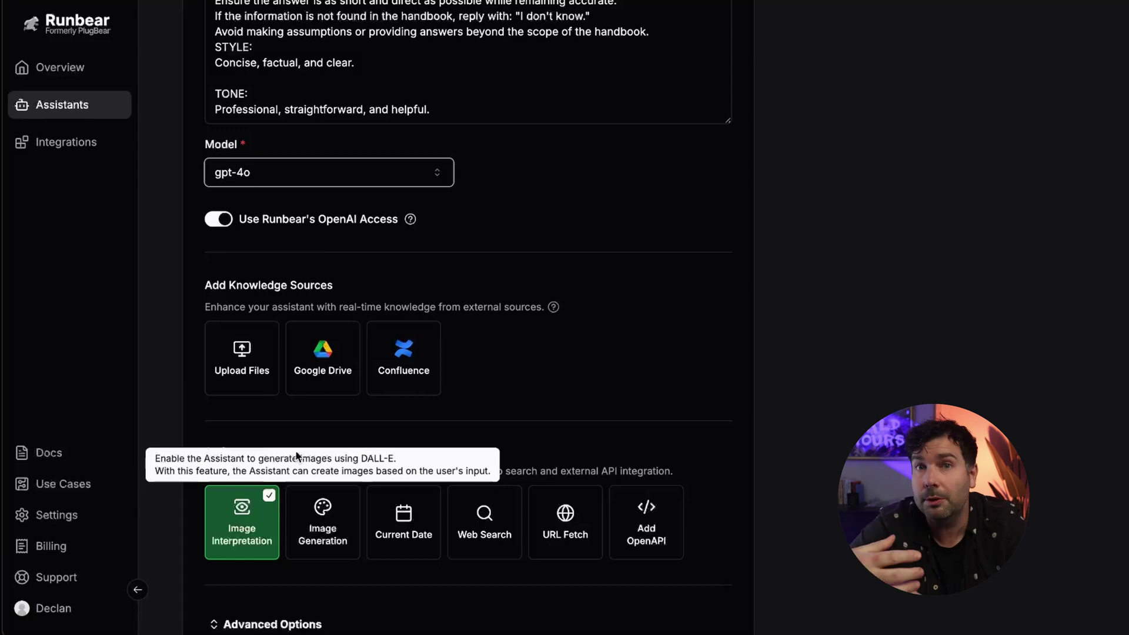
click(253, 353)
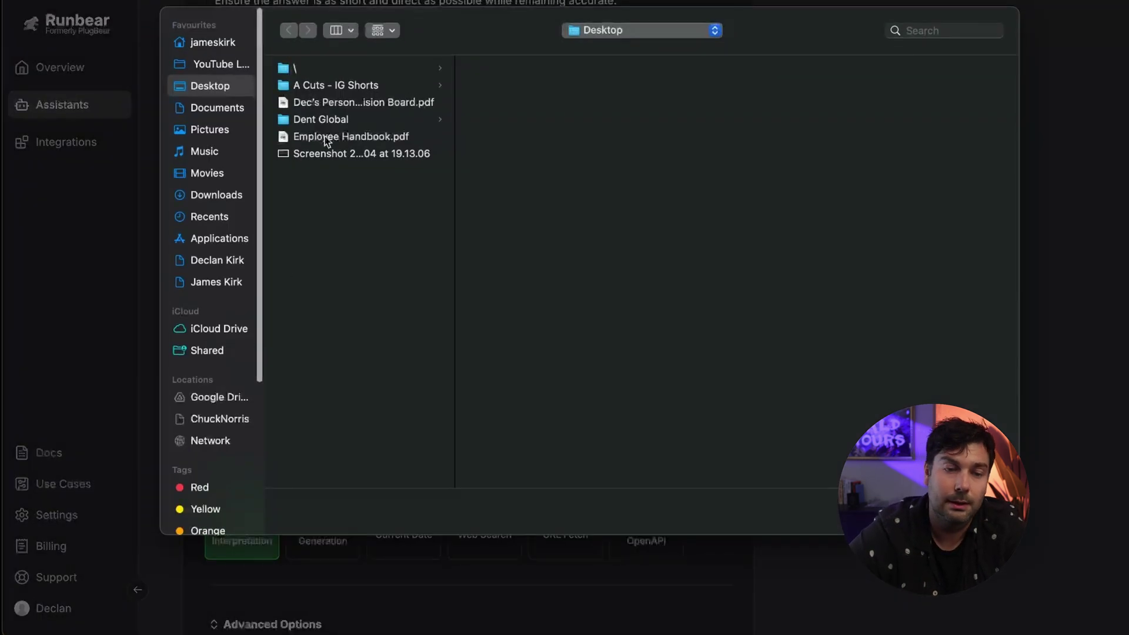
double_click(335, 137)
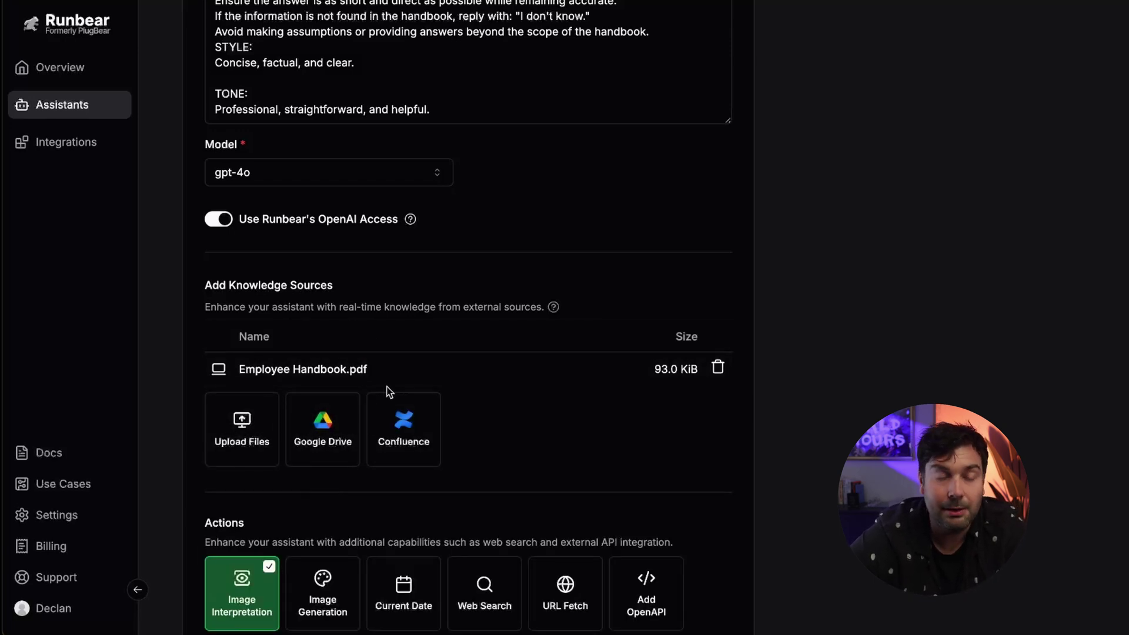
scroll(418, 459, down, 3)
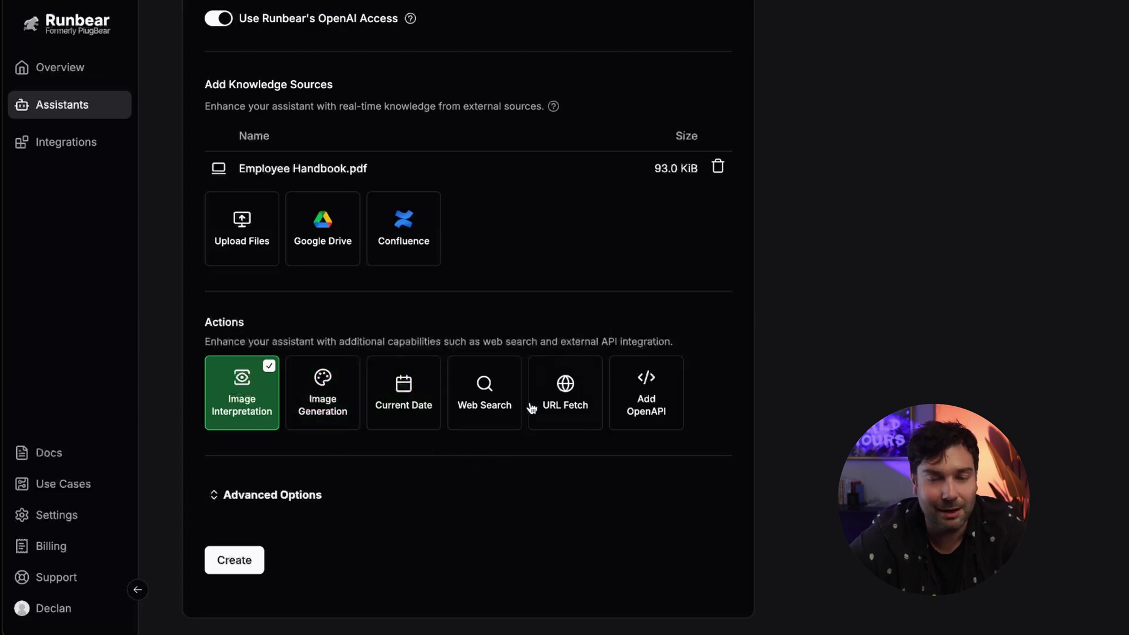
Turn off Image Interpretation and try the Advanced Options temperature toggle, leaving it off
click(259, 414)
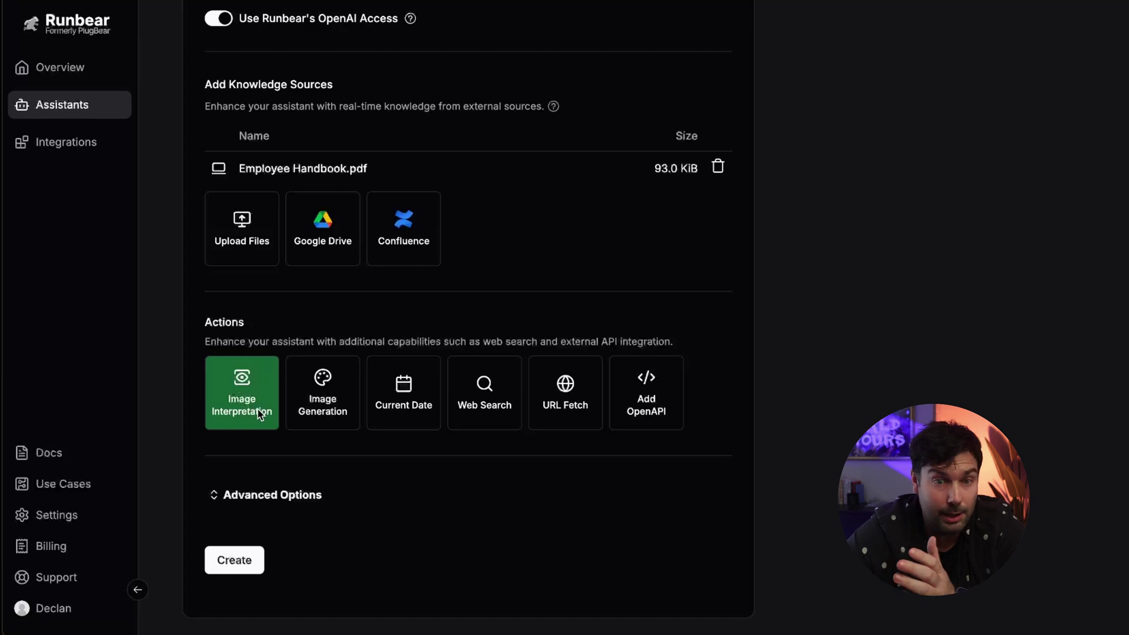
click(305, 495)
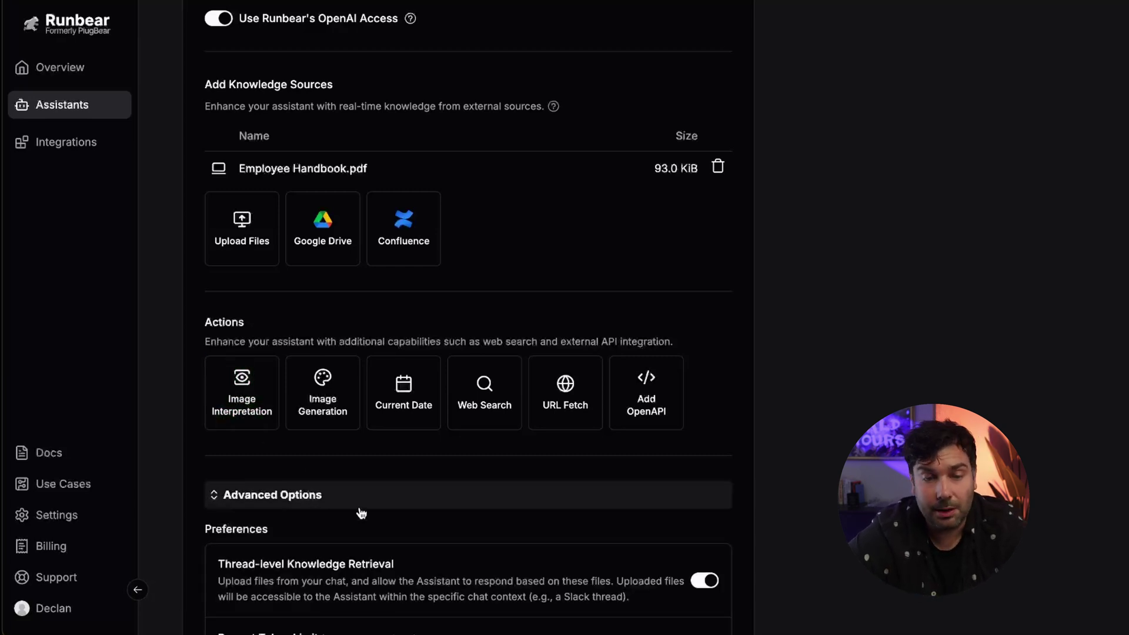
scroll(432, 552, down, 2)
scroll(432, 552, down, 5)
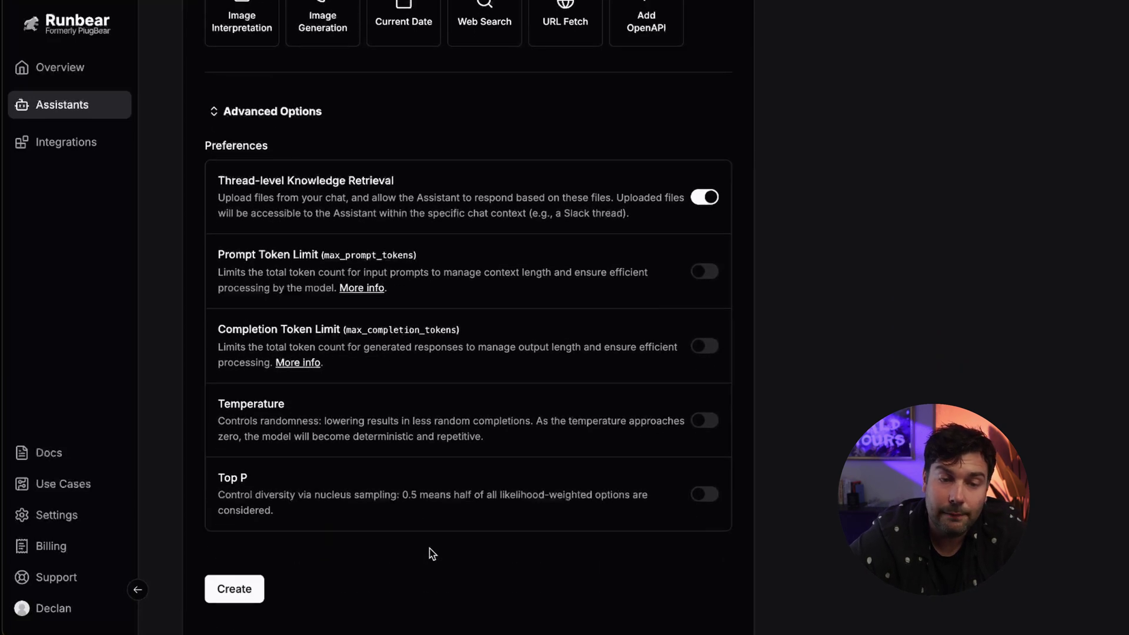
click(704, 421)
click(702, 421)
scroll(559, 298, up, 2)
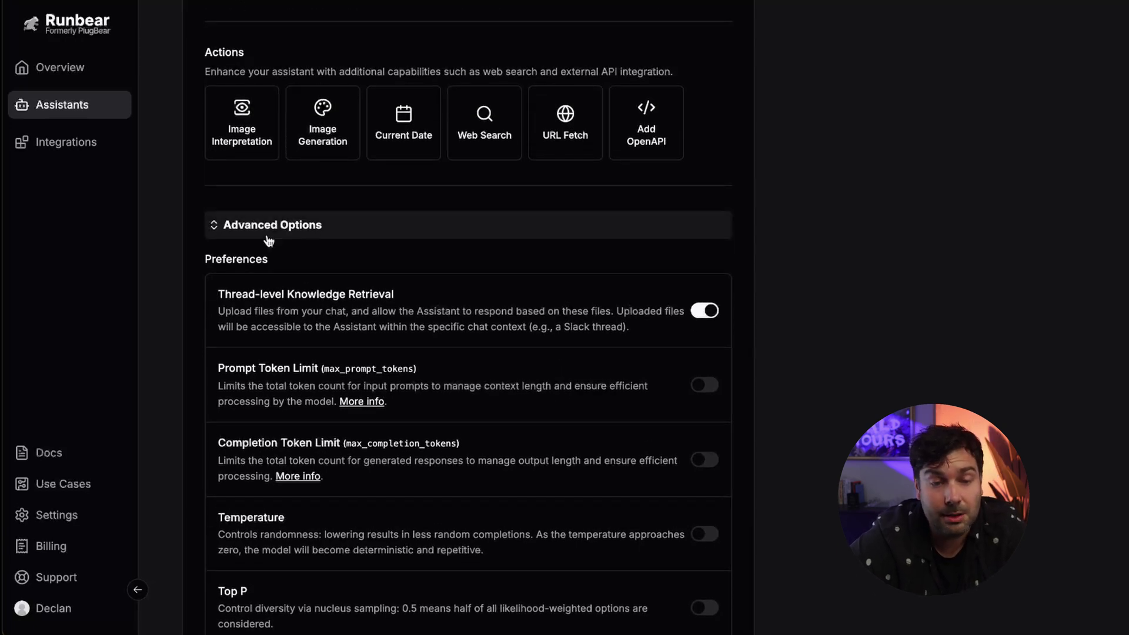
click(264, 229)
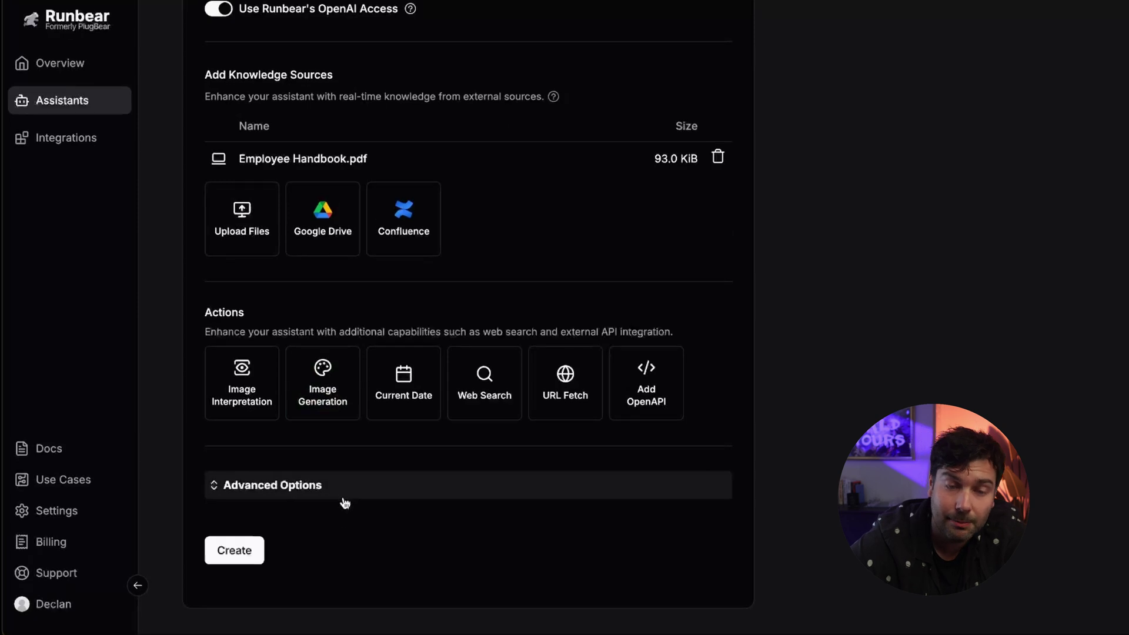
Leave temperature at its default of 1 with the toggle off, and create the assistant
click(292, 490)
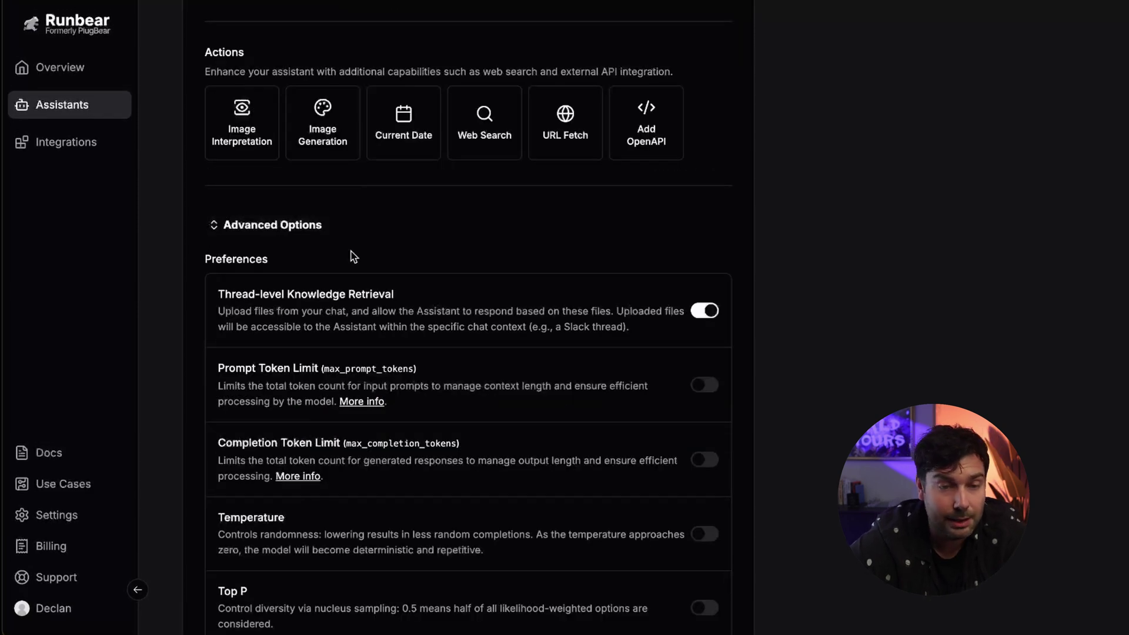
scroll(414, 426, down, 2)
scroll(413, 427, down, 2)
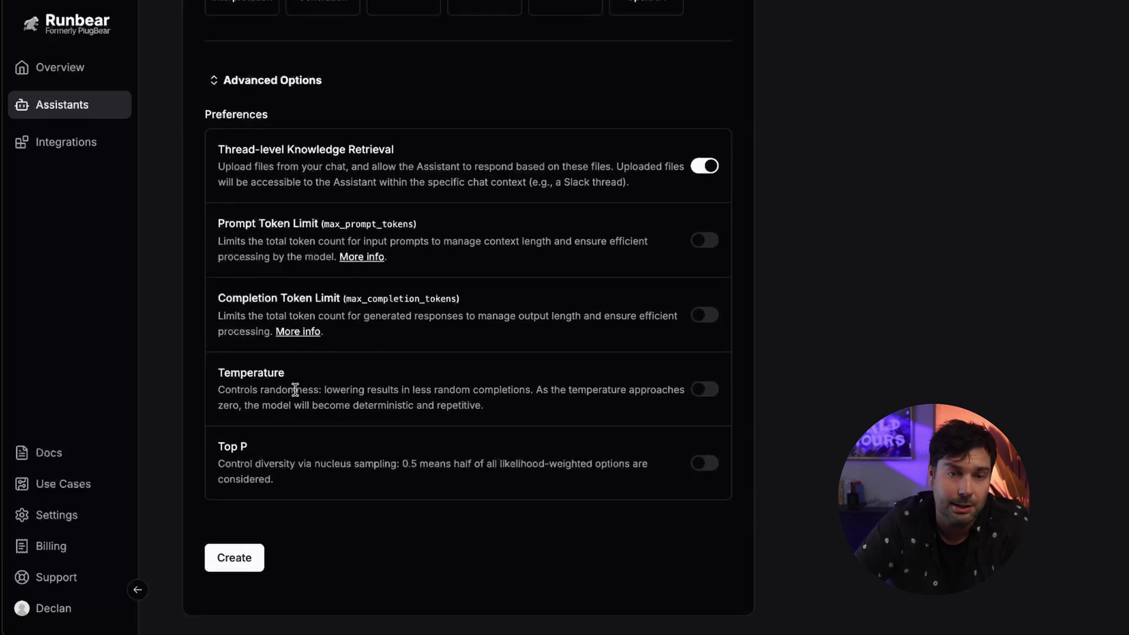
click(706, 389)
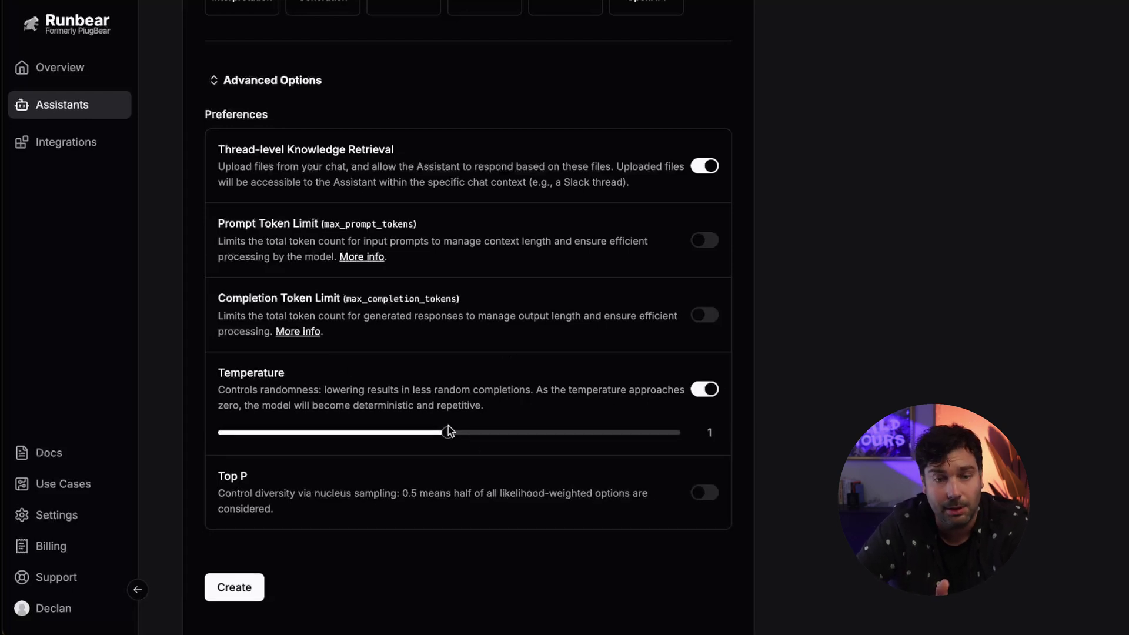
mouse_move(448, 428)
mouse_down()
mouse_move(478, 431)
mouse_move(446, 425)
mouse_up()
click(707, 396)
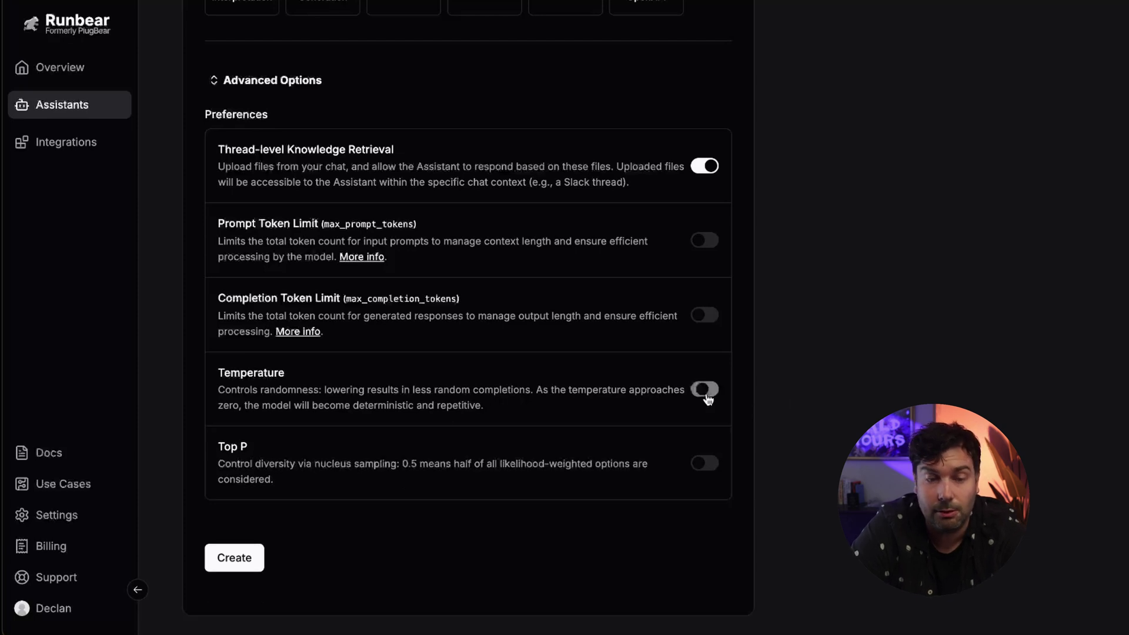
click(235, 556)
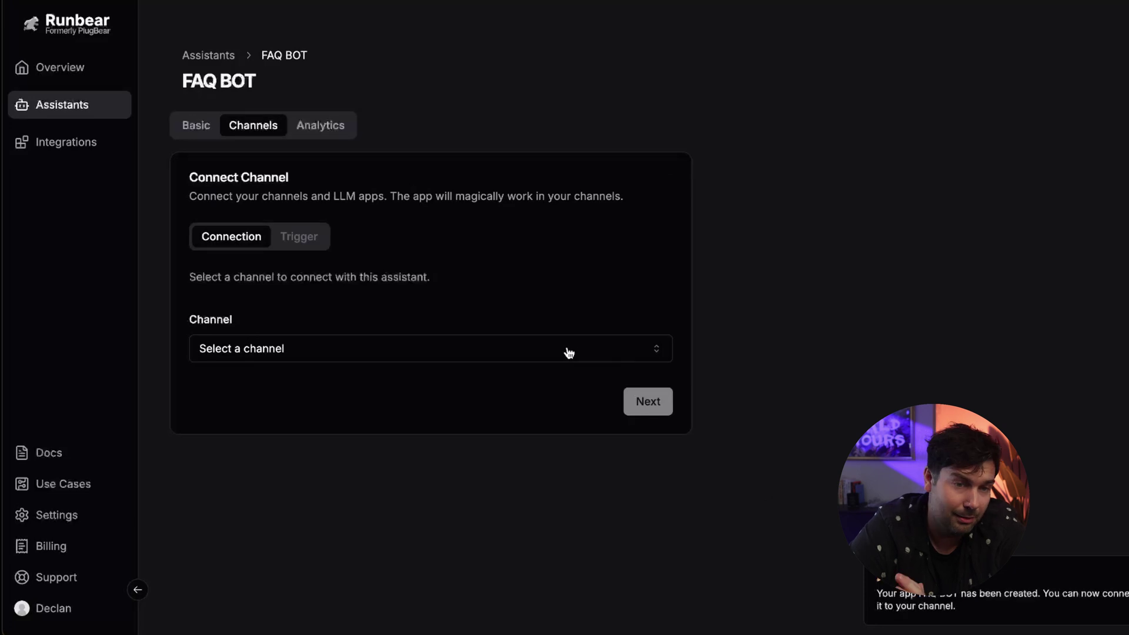
Open FAQ BOT's Channel dropdown to view the options, then close it without choosing one
click(528, 350)
click(540, 322)
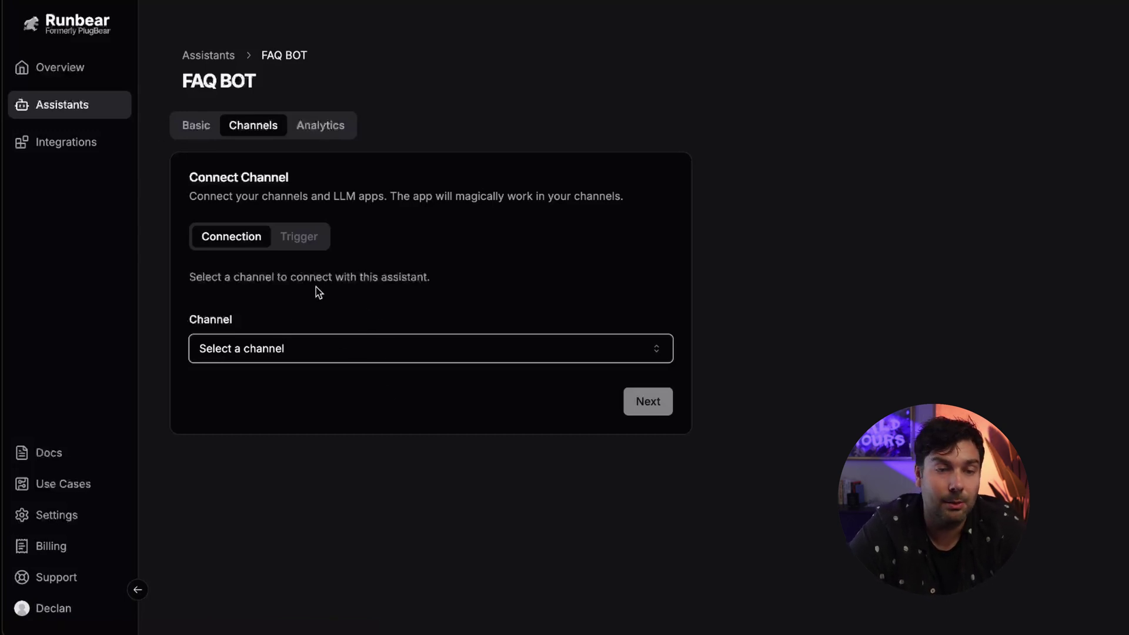
Go from Integrations to the Slack card's page, which lists three connected workspaces and one custom bot
click(91, 146)
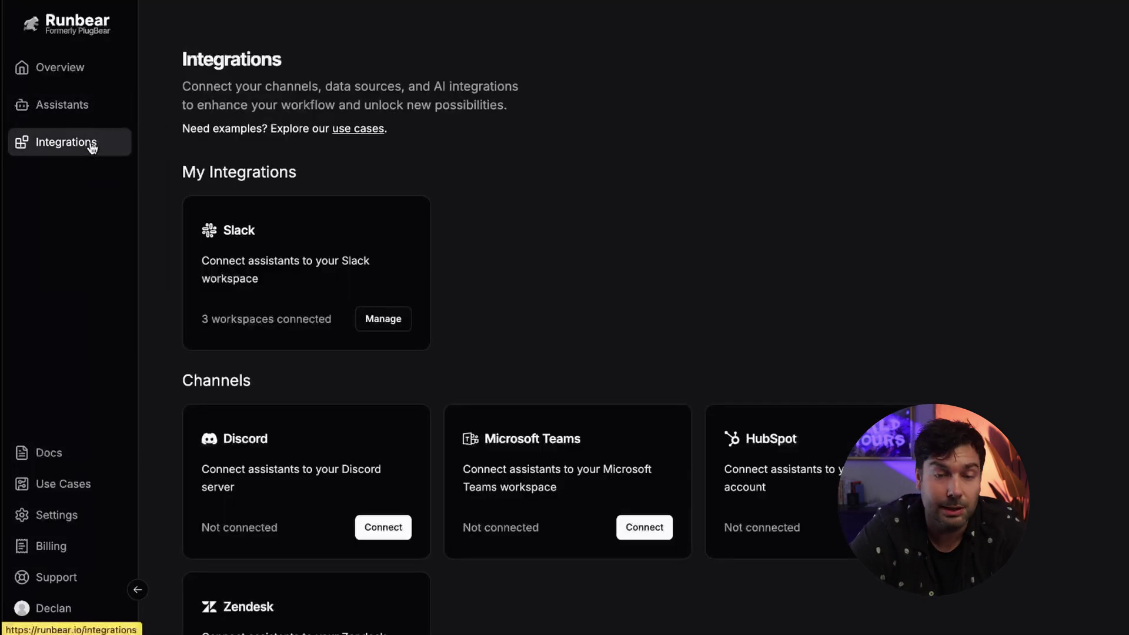
scroll(566, 498, down, 3)
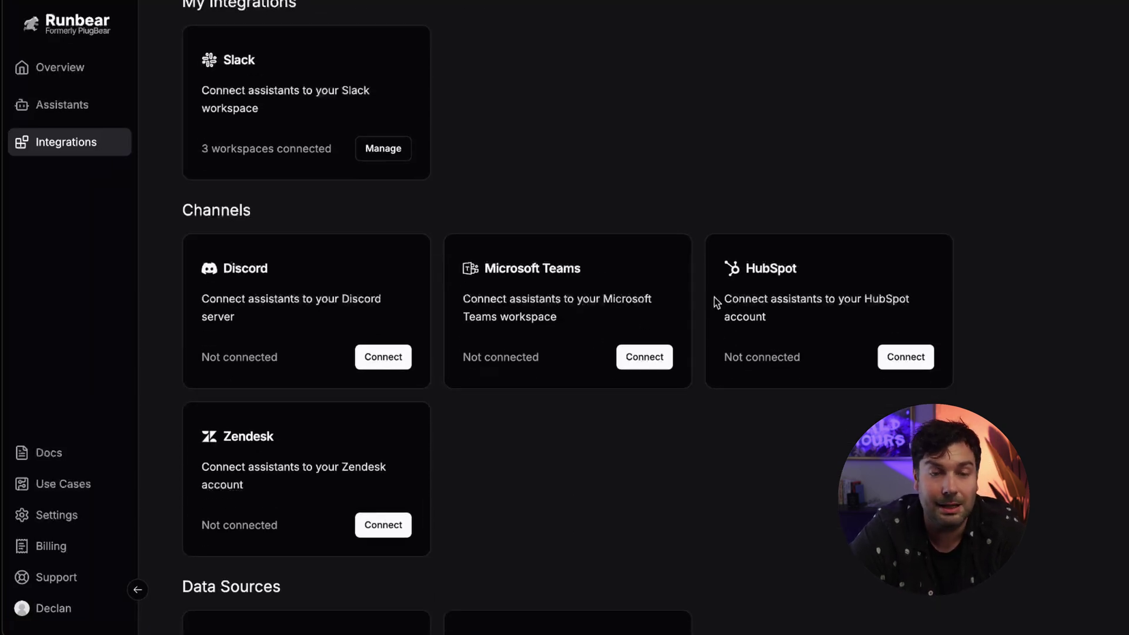
scroll(394, 442, down, 3)
scroll(396, 441, up, 5)
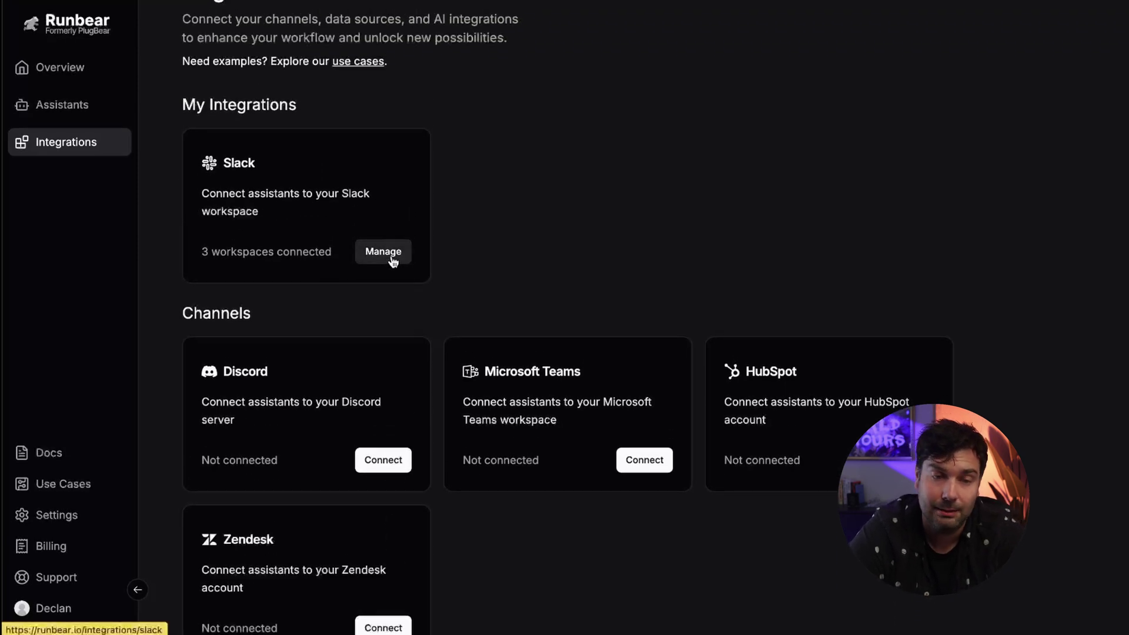
click(393, 261)
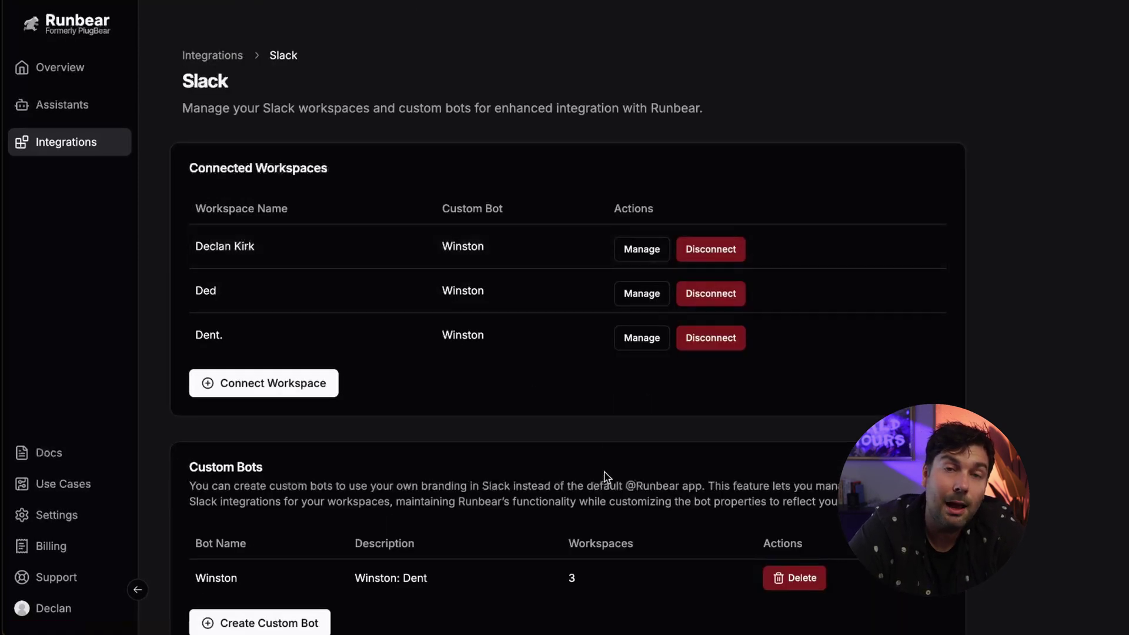
scroll(604, 478, down, 1)
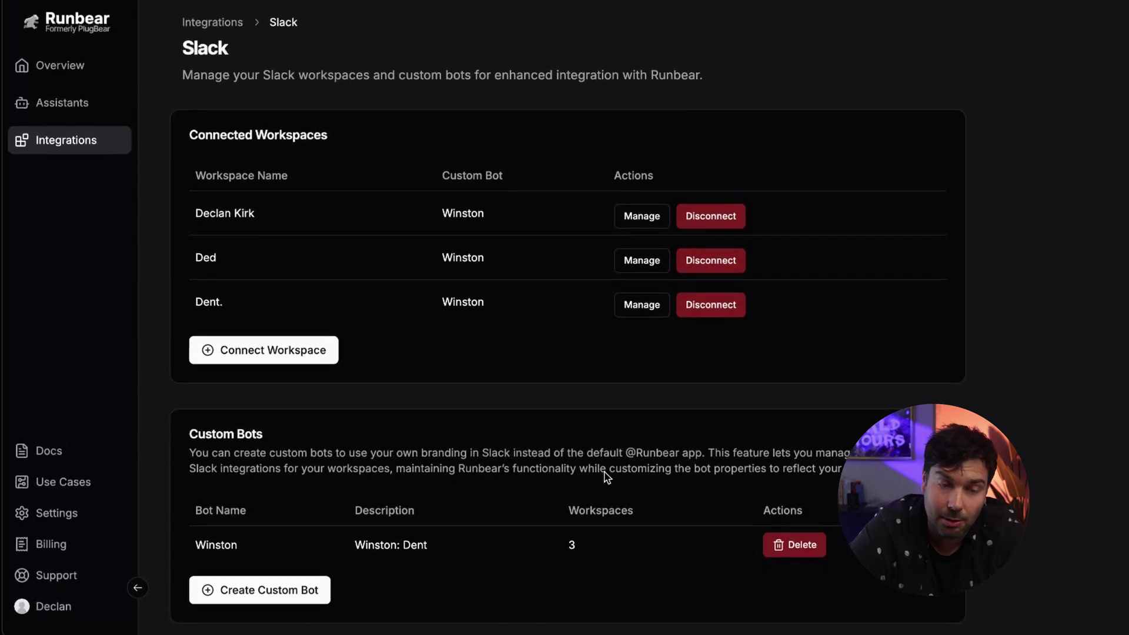
Start a new custom Slack bot named 'FAQ BOT' with the custom mention handle 'faq'
click(279, 592)
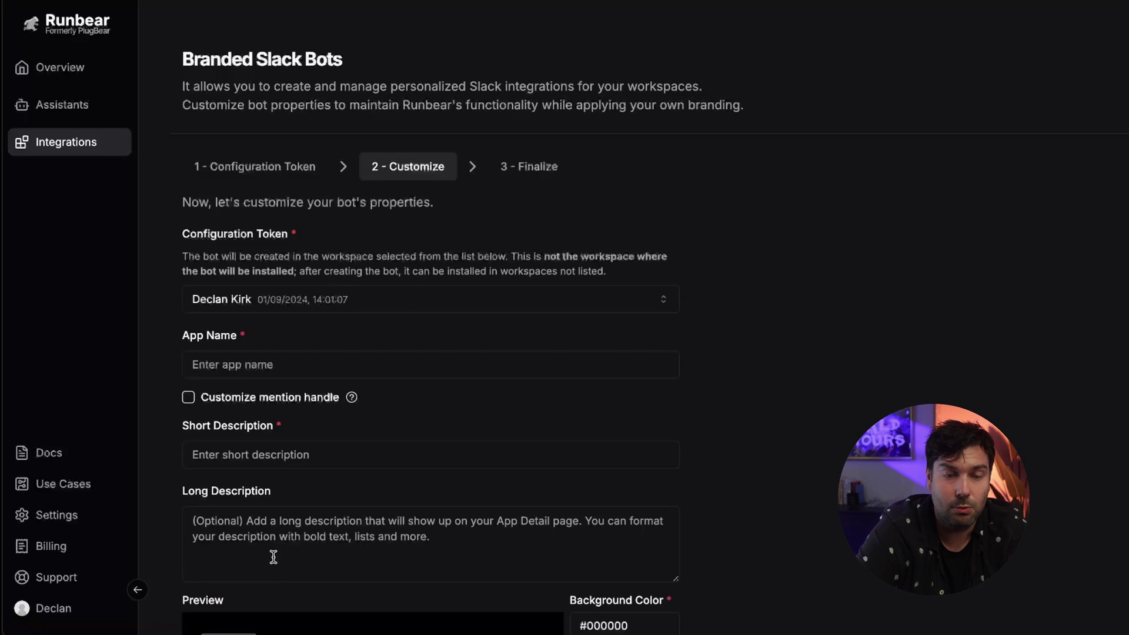
click(302, 361)
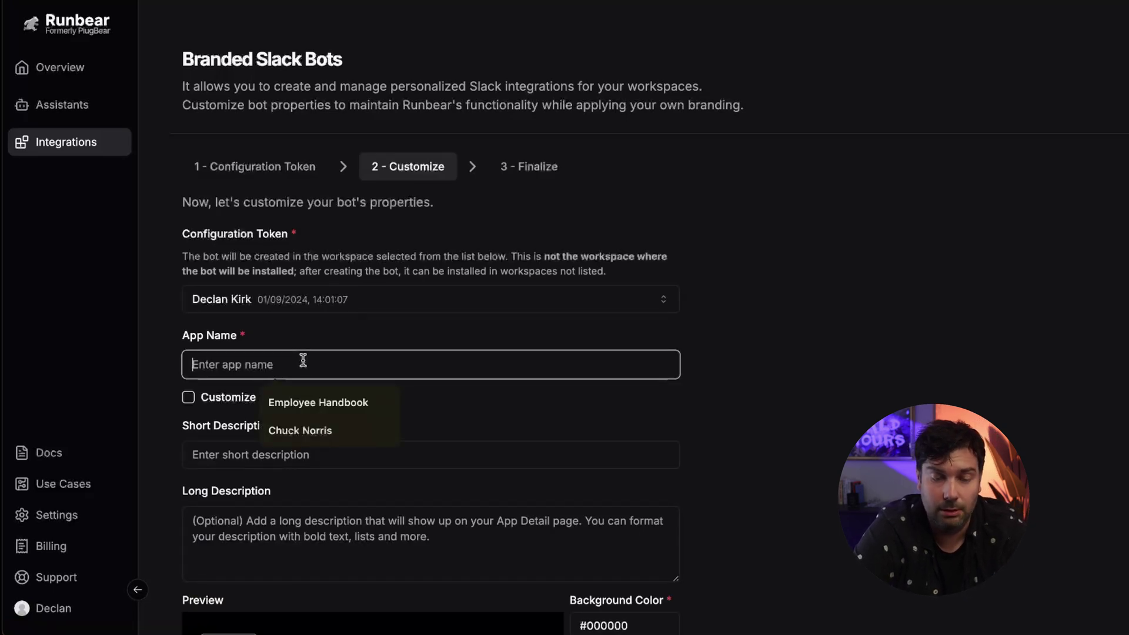
text(F)
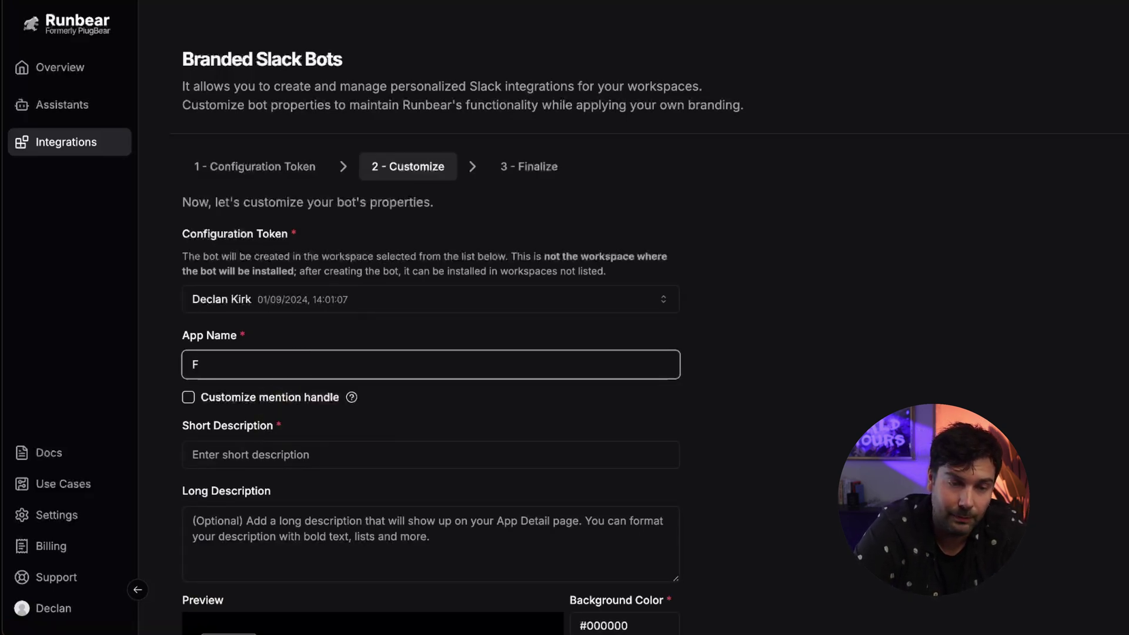
text(AQBOT)
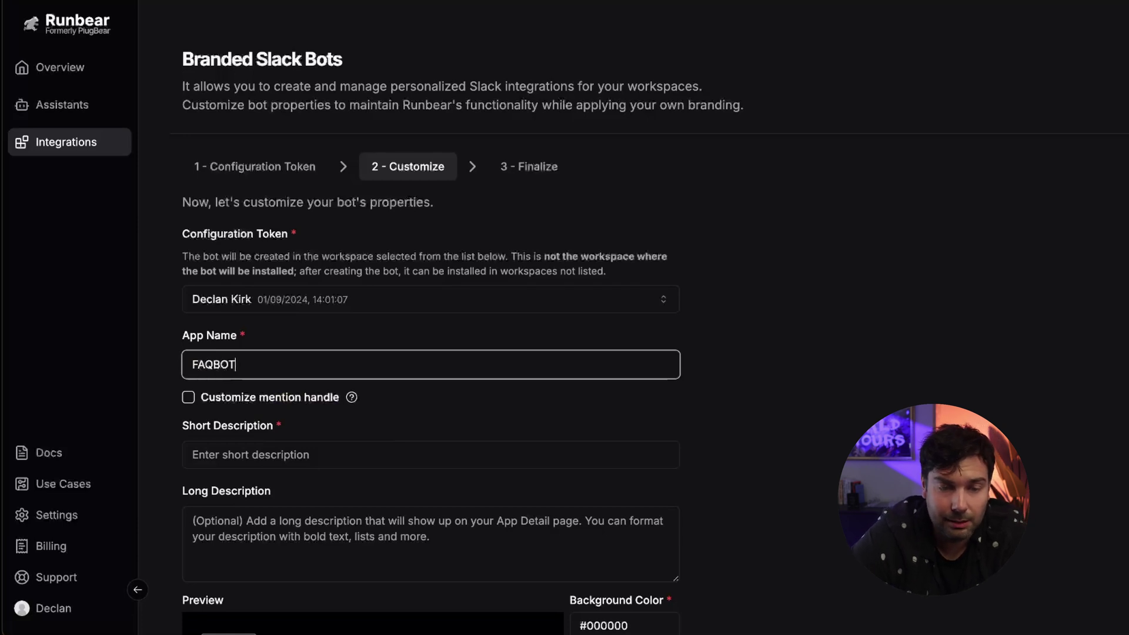
click(214, 364)
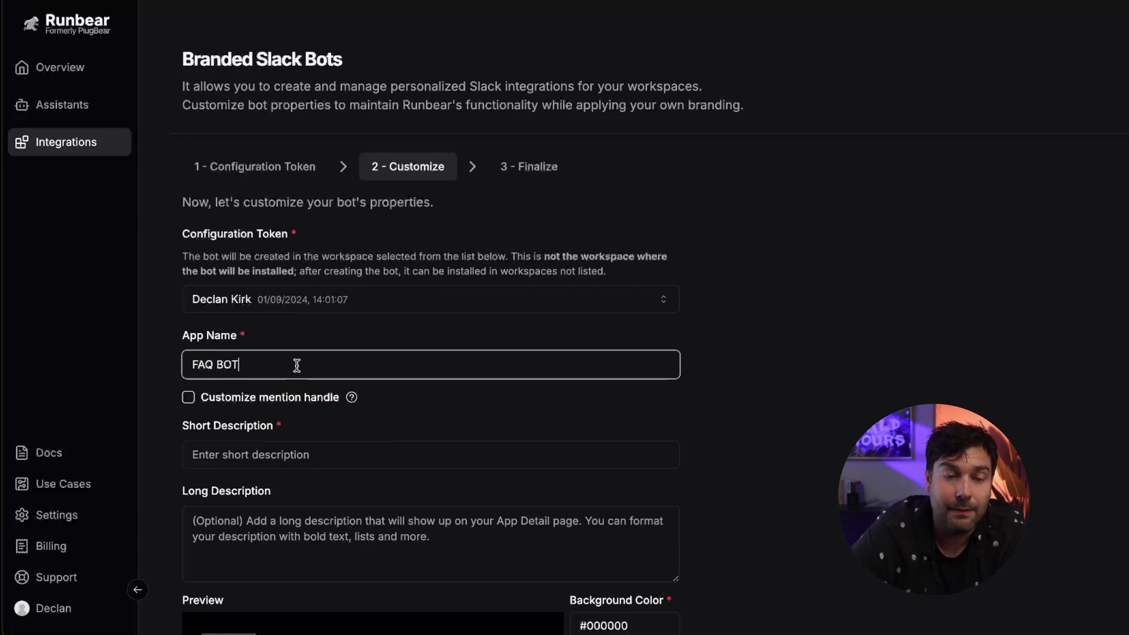
click(376, 398)
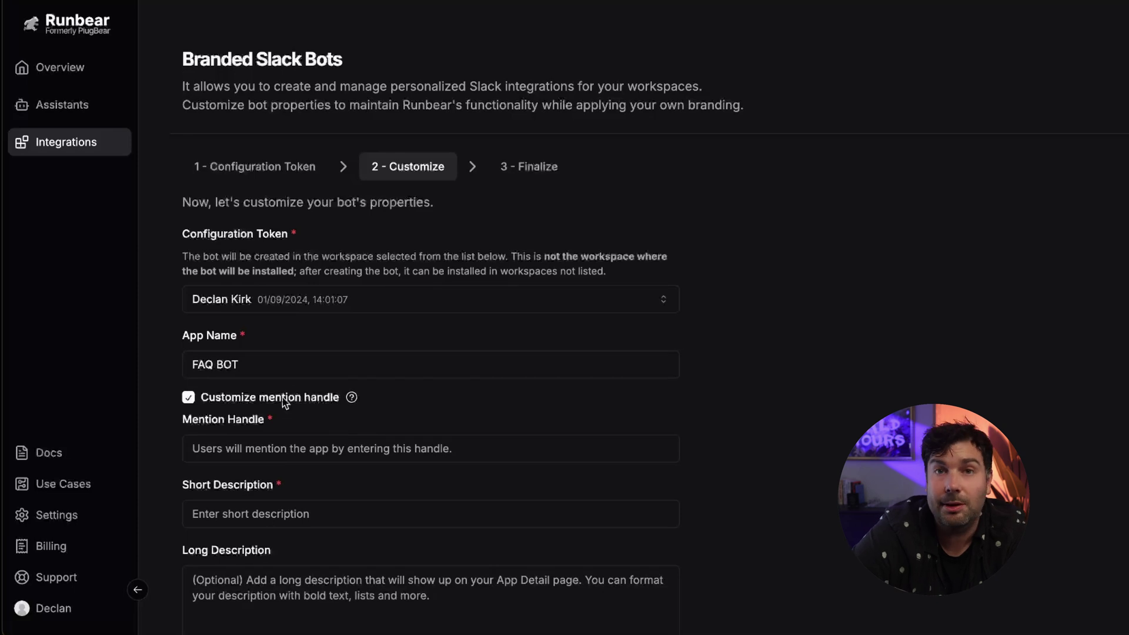
click(291, 448)
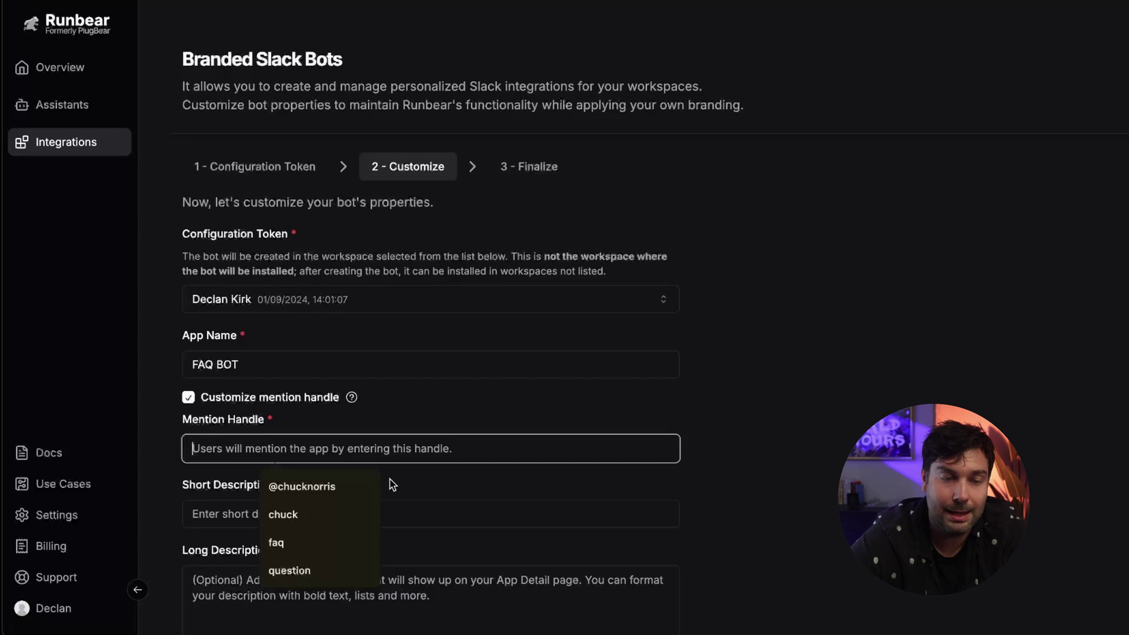
text(faq)
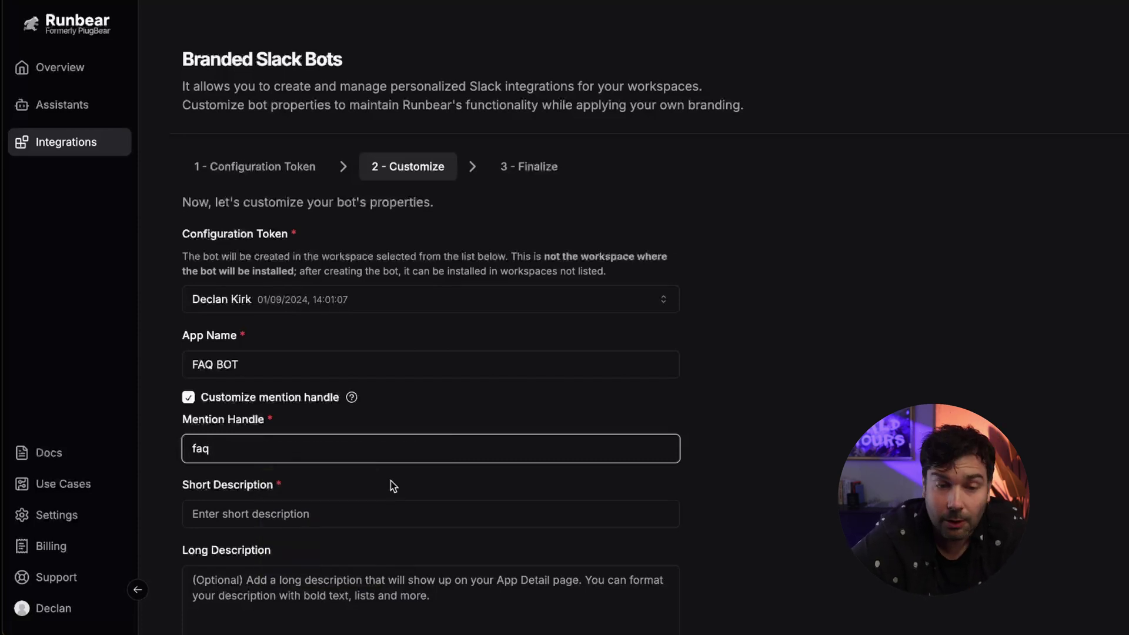
Add the short description 'Your helpful FAQ BOT' and try continuing to the next setup step
scroll(390, 480, down, 2)
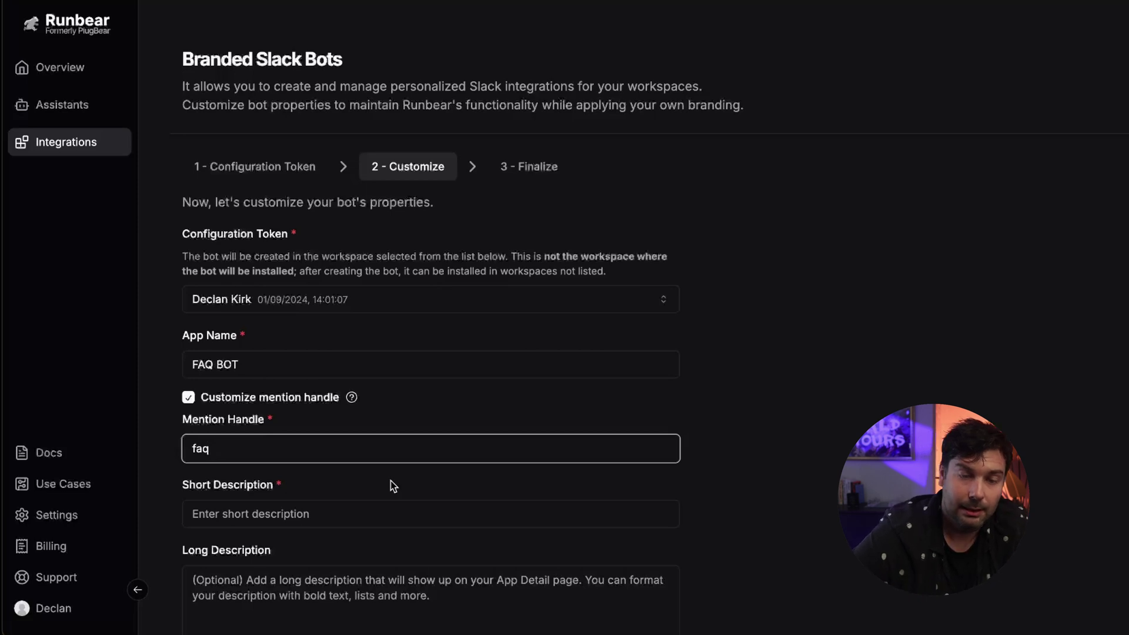
click(325, 450)
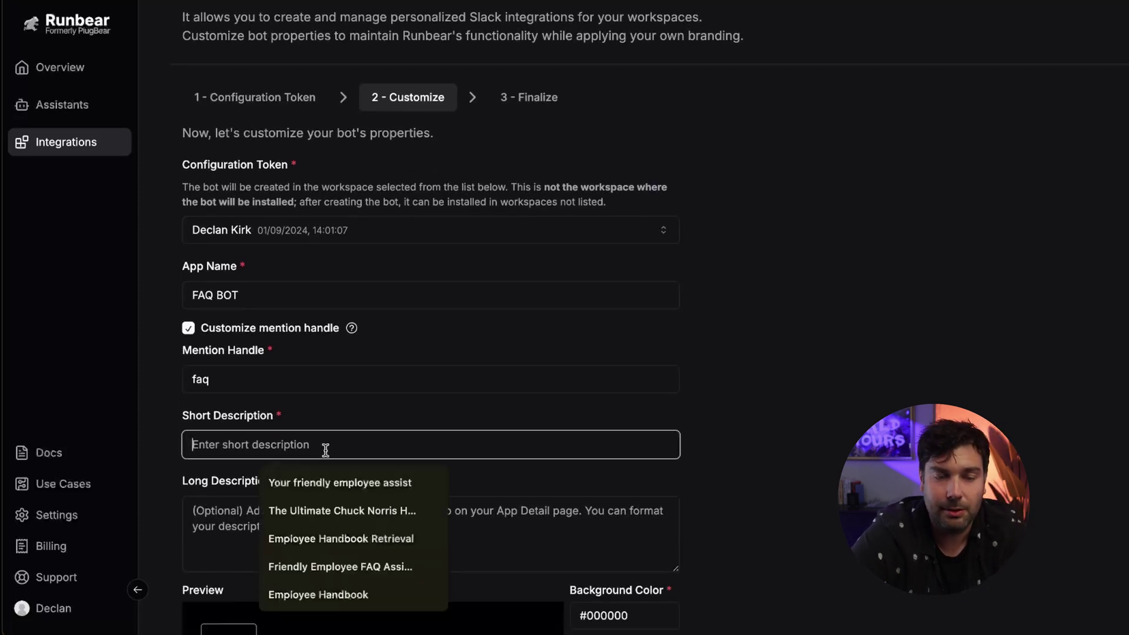
text(Y)
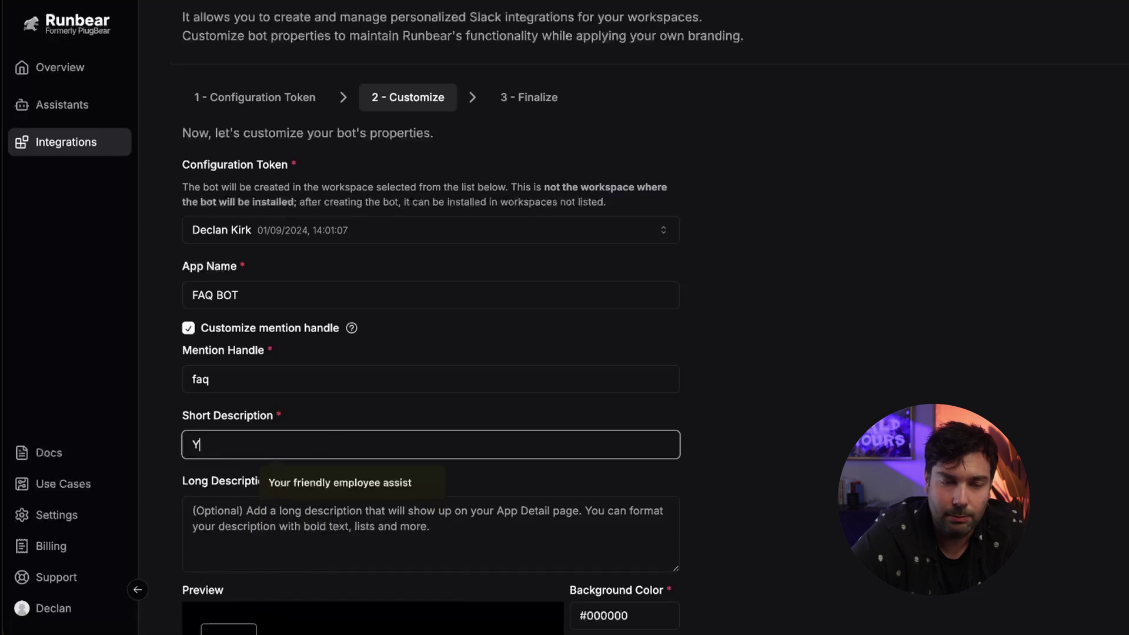
text(our help)
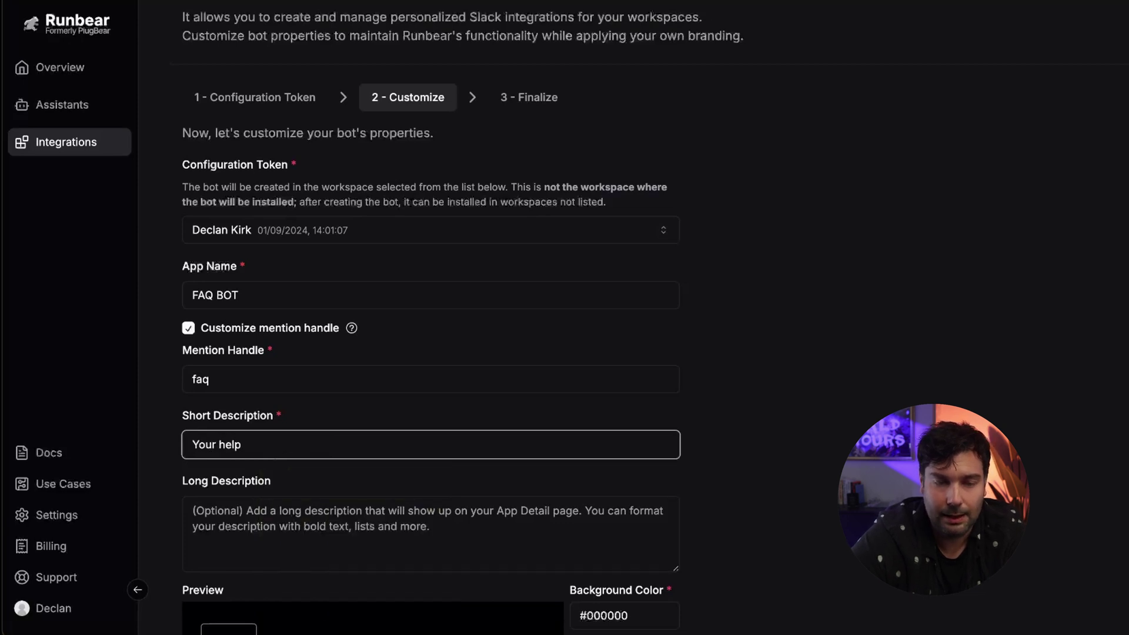
text(ful FAQ BOT)
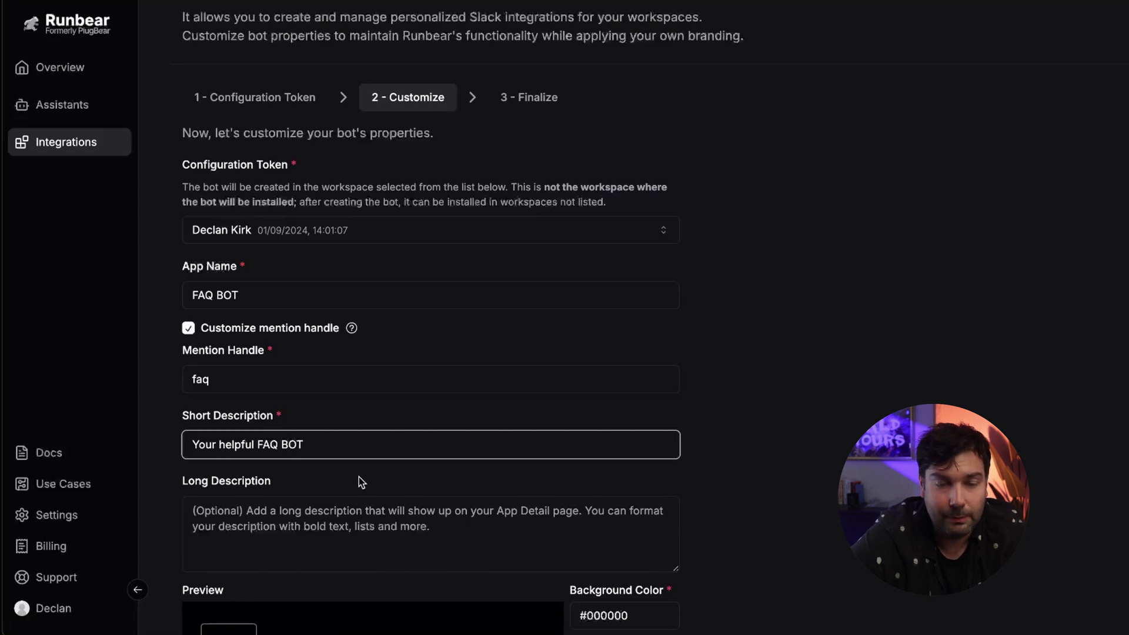
scroll(365, 487, down, 2)
click(712, 575)
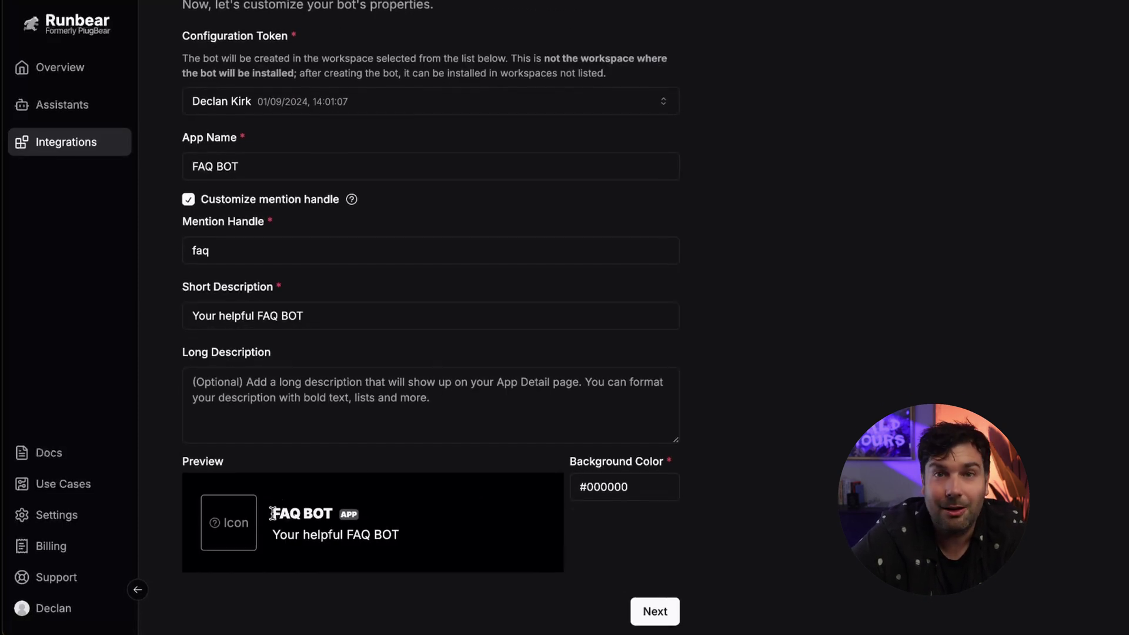
mouse_move(231, 521)
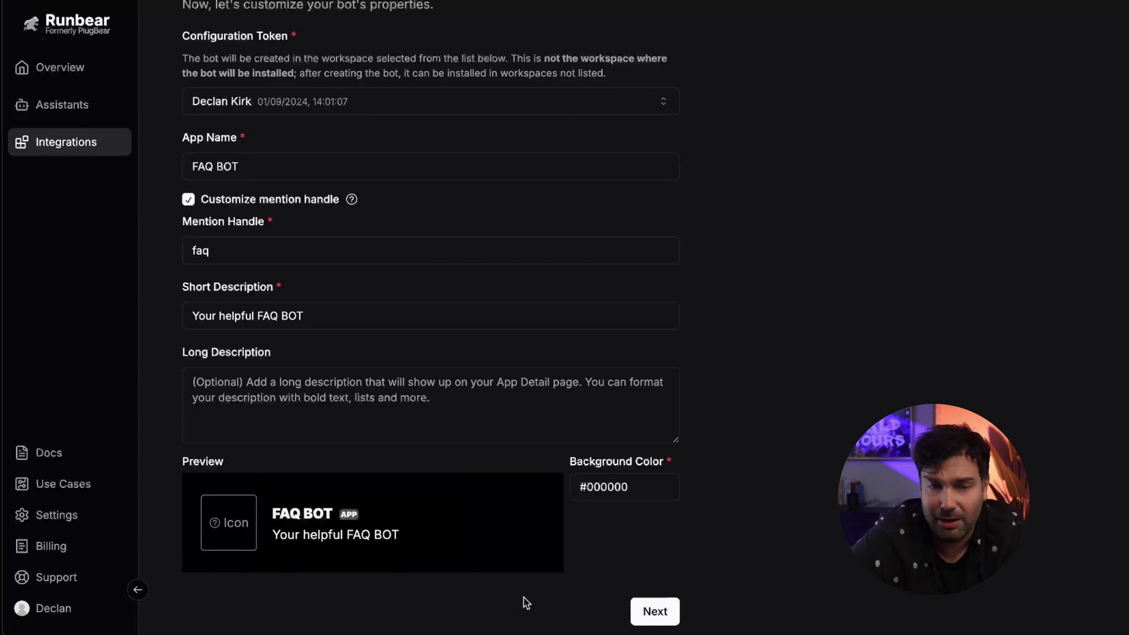
click(670, 611)
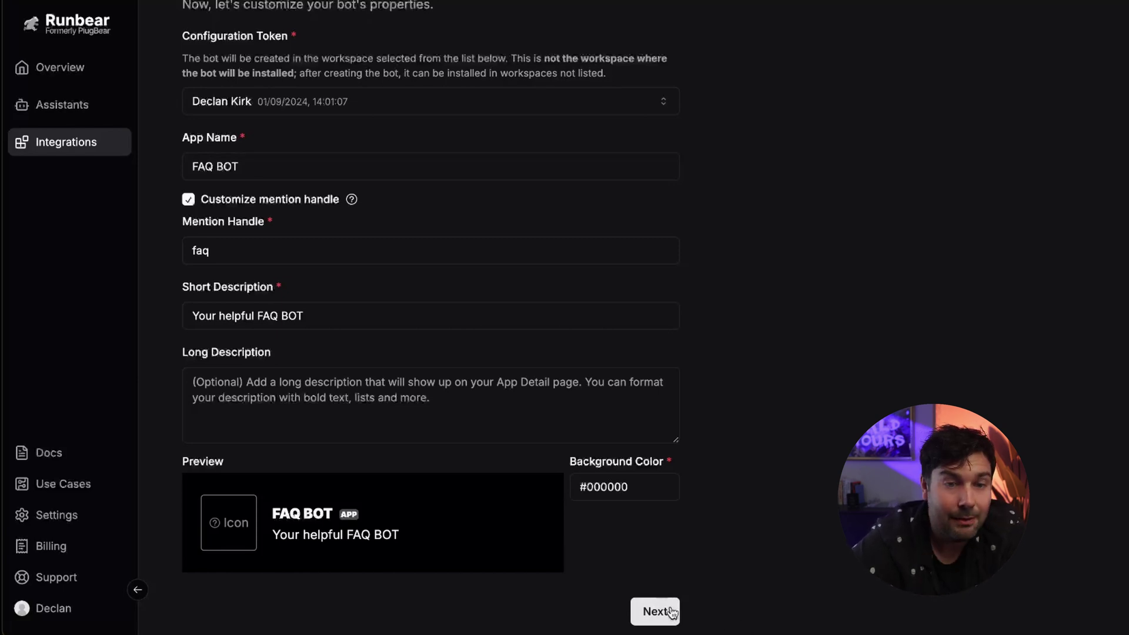
Advance to step 3 - Finalize and scroll to the public distribution instructions
click(671, 612)
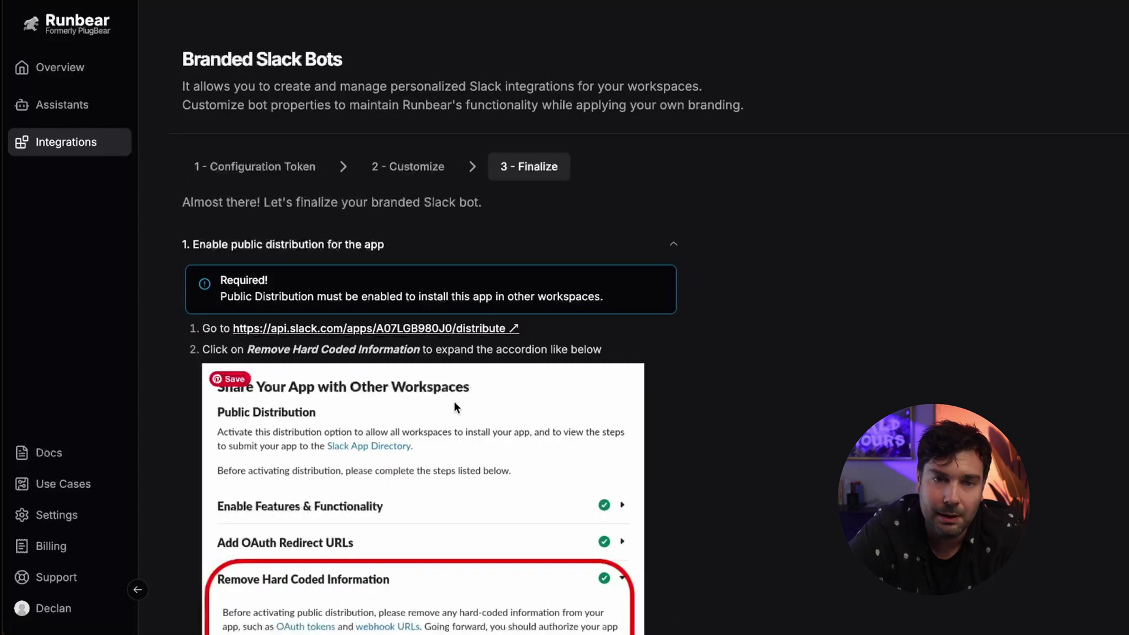
scroll(458, 394, down, 1)
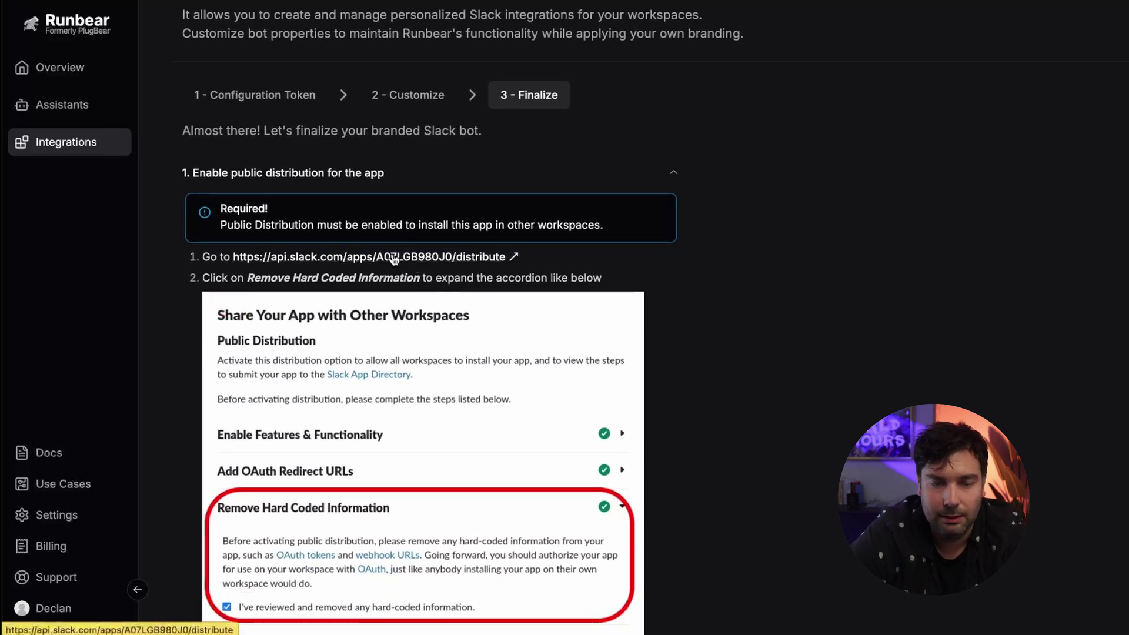
In Slack API, confirm hard-coded information is removed and activate public distribution for FAQ BOT
click(395, 258)
scroll(596, 382, down, 2)
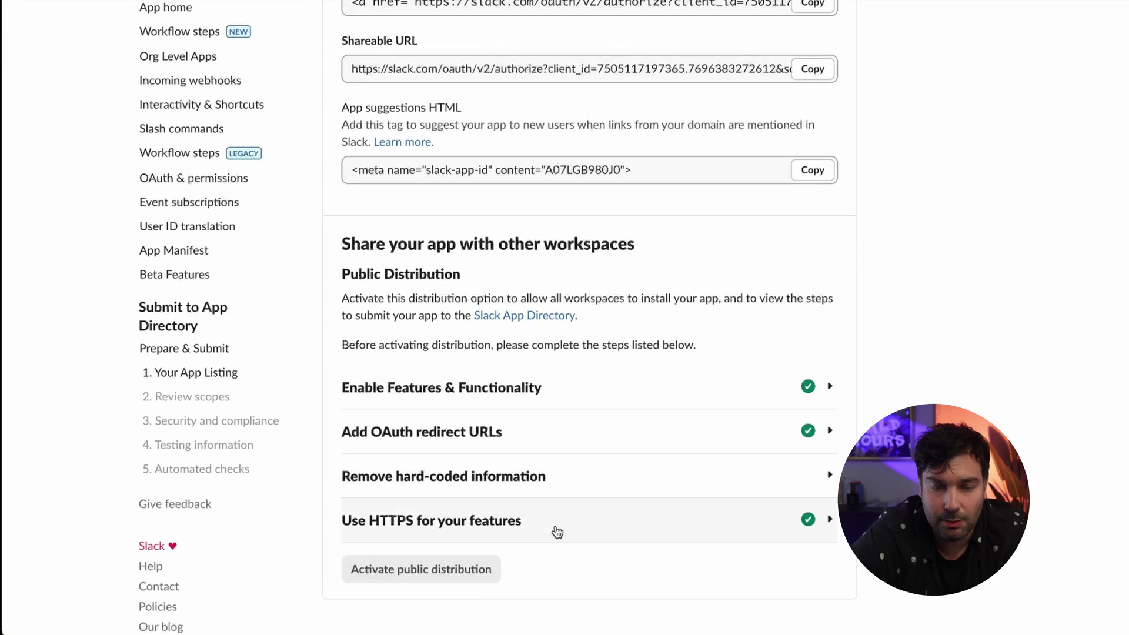
click(537, 479)
scroll(536, 483, down, 2)
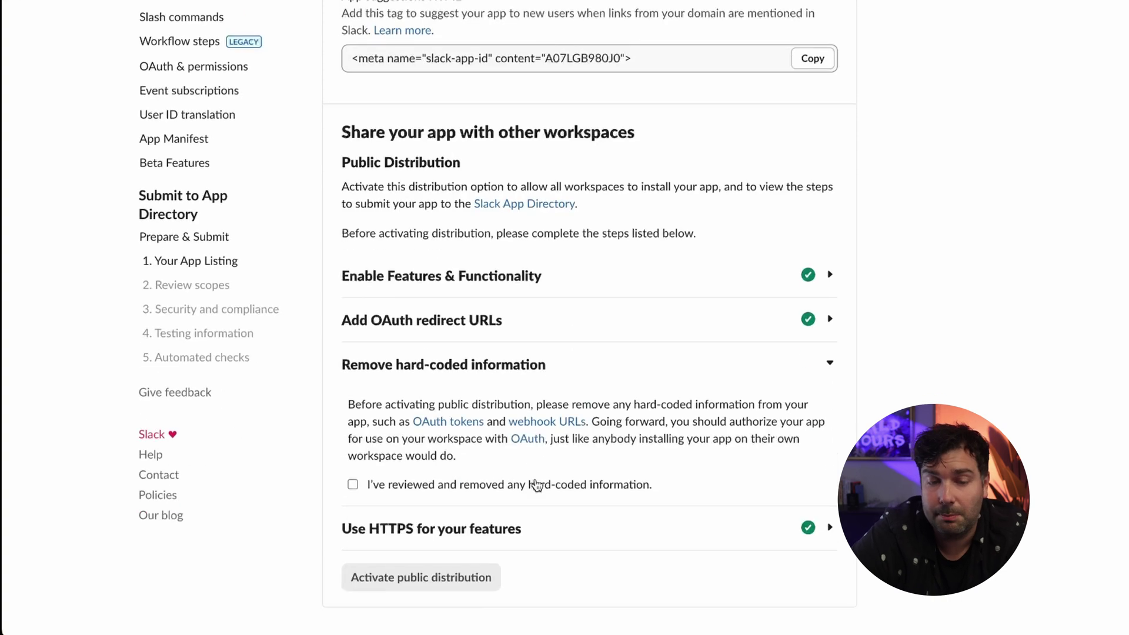
click(353, 491)
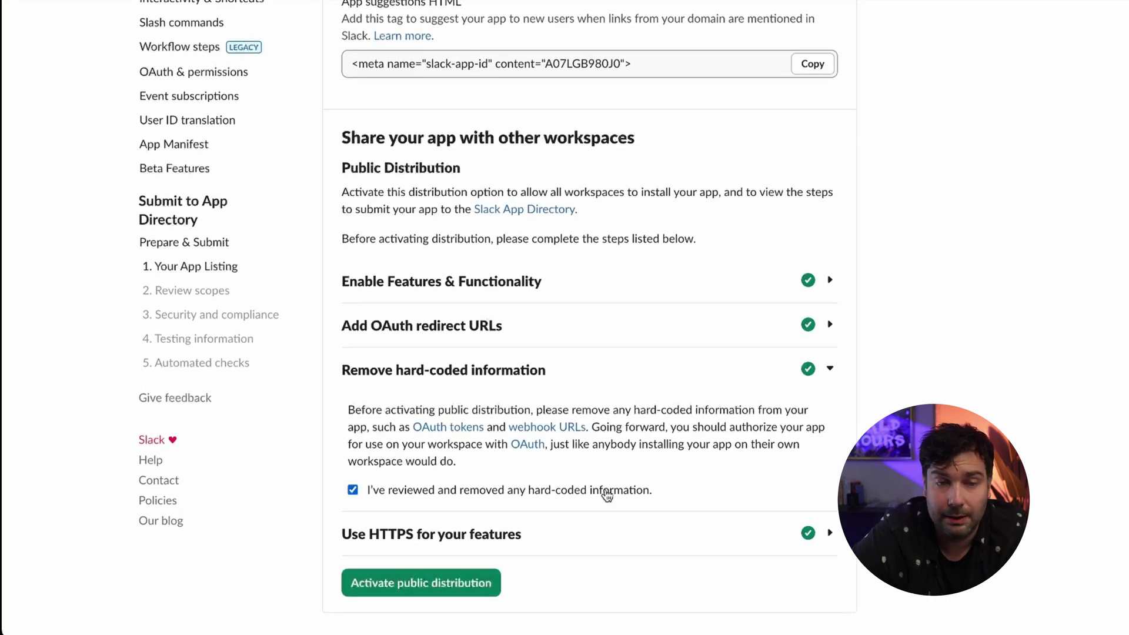
click(456, 588)
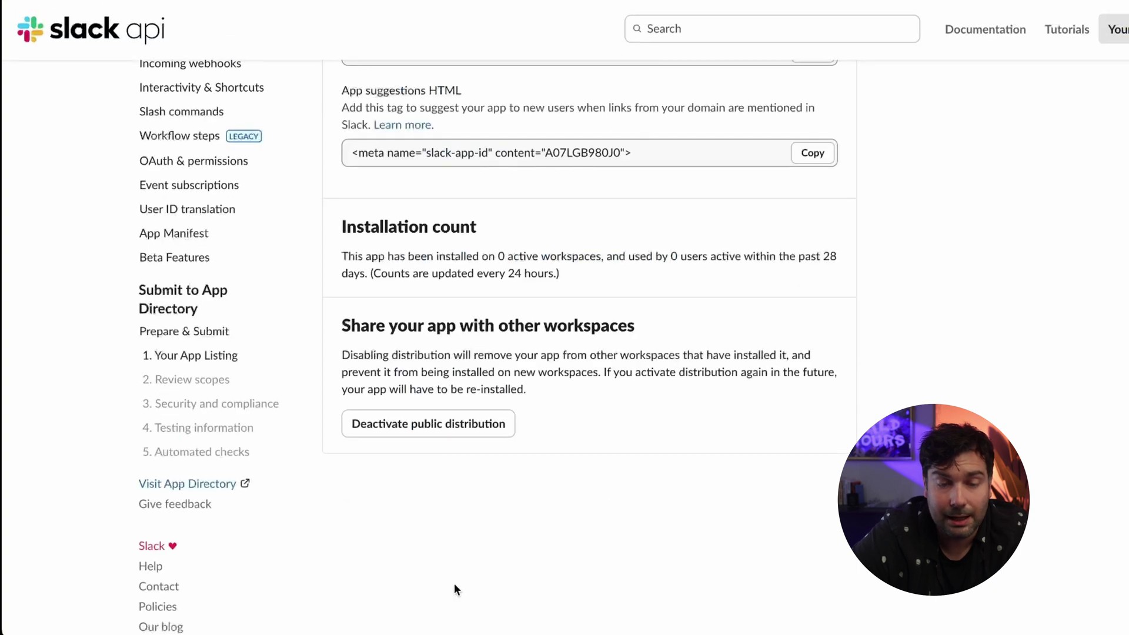
scroll(443, 466, up, 4)
scroll(443, 467, up, 2)
scroll(446, 458, down, 6)
scroll(447, 459, up, 6)
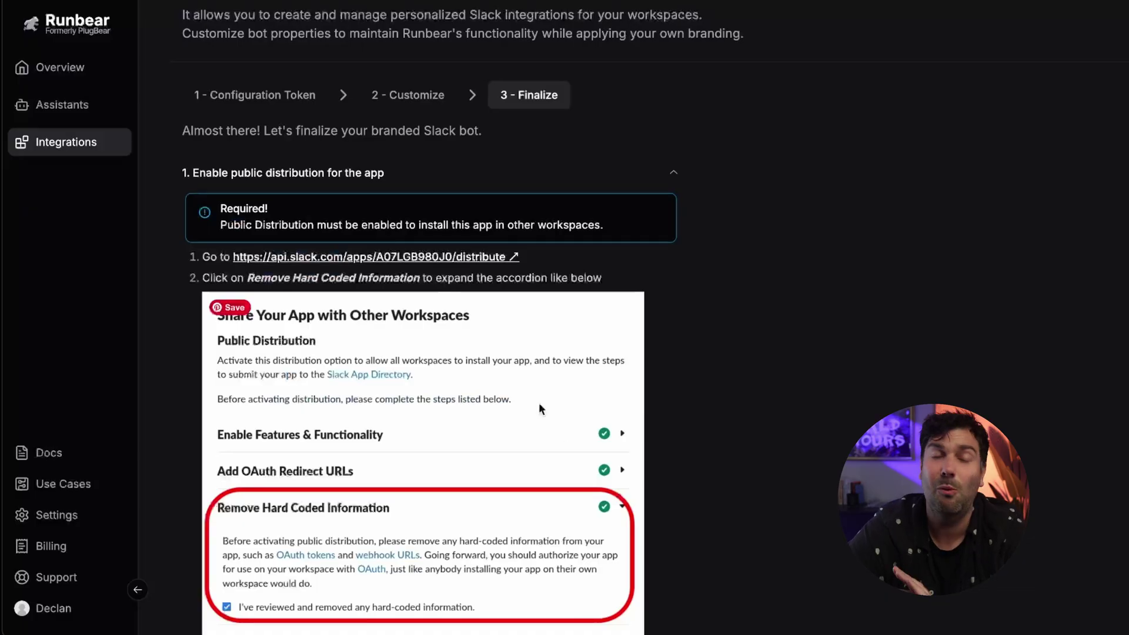
scroll(538, 402, down, 5)
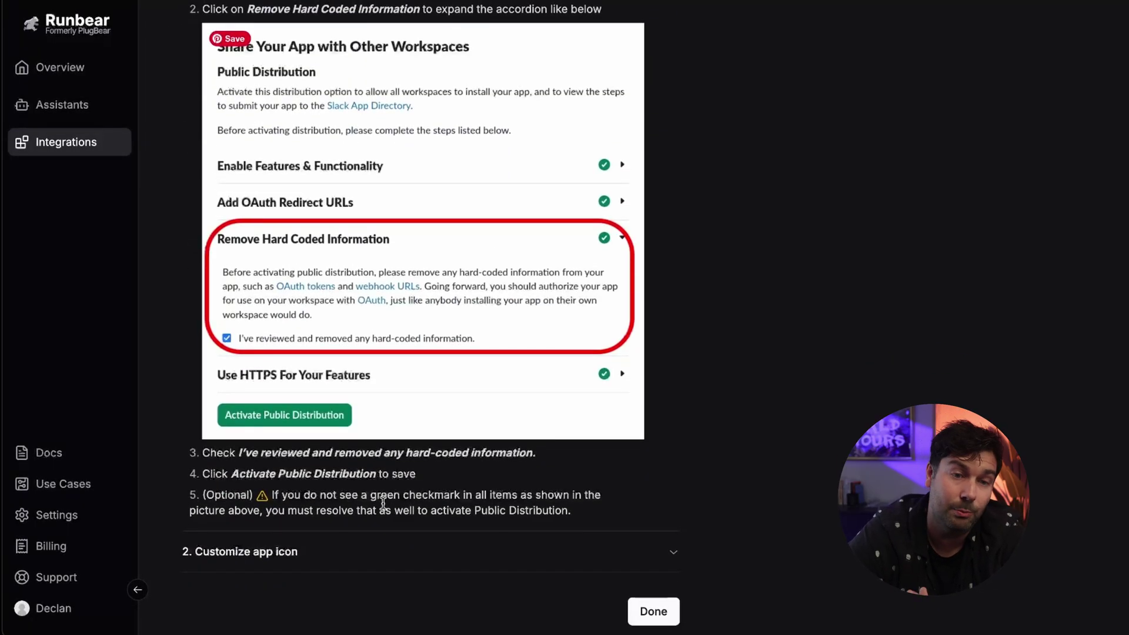
Review the '2. Customize app icon' instructions and finish the branded FAQ BOT setup with Done
click(673, 553)
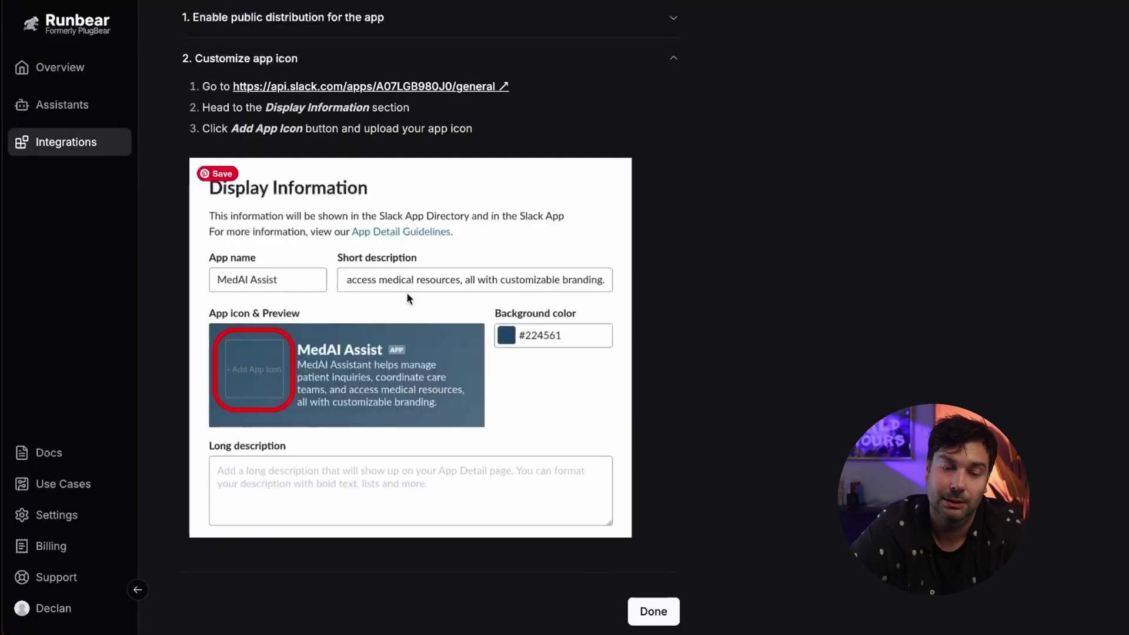
scroll(438, 171, up, 1)
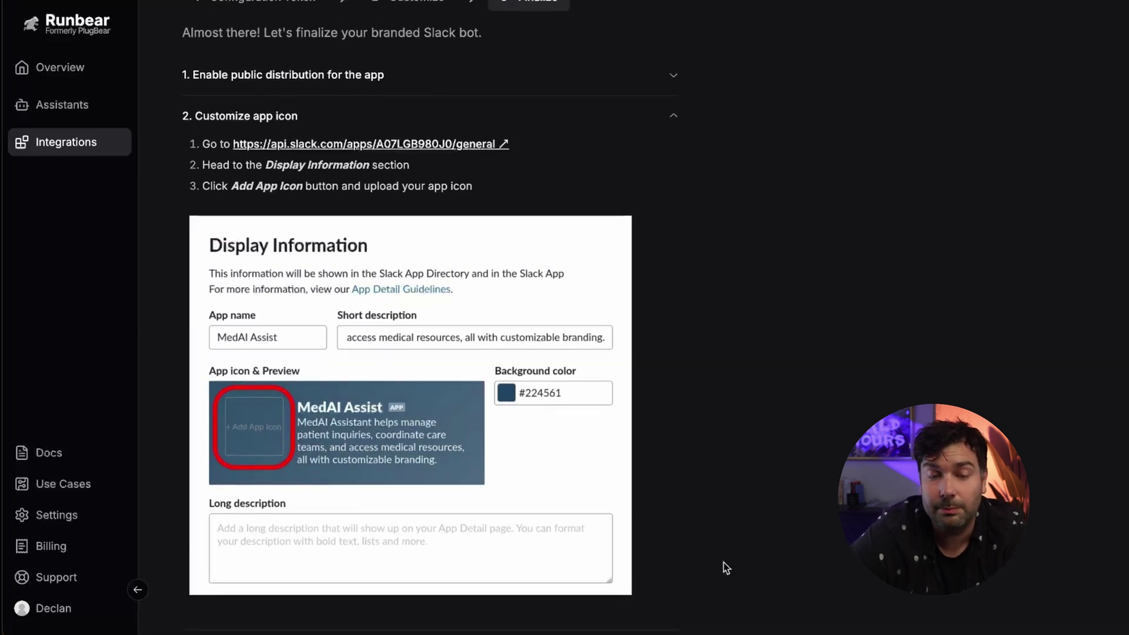
scroll(568, 318, down, 2)
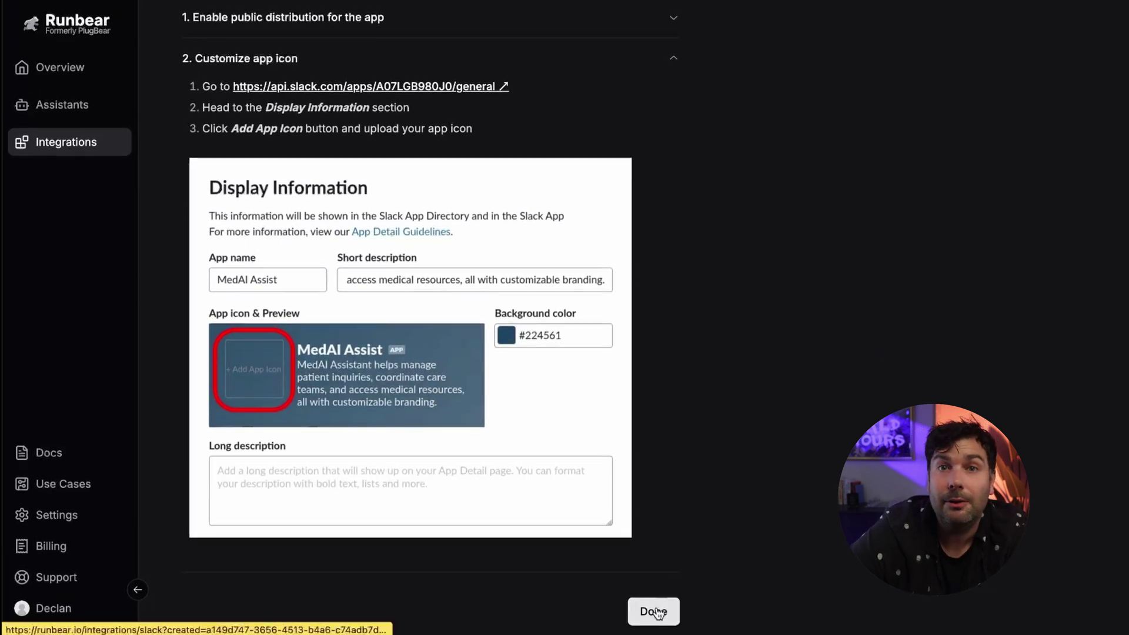
click(654, 611)
scroll(287, 166, down, 1)
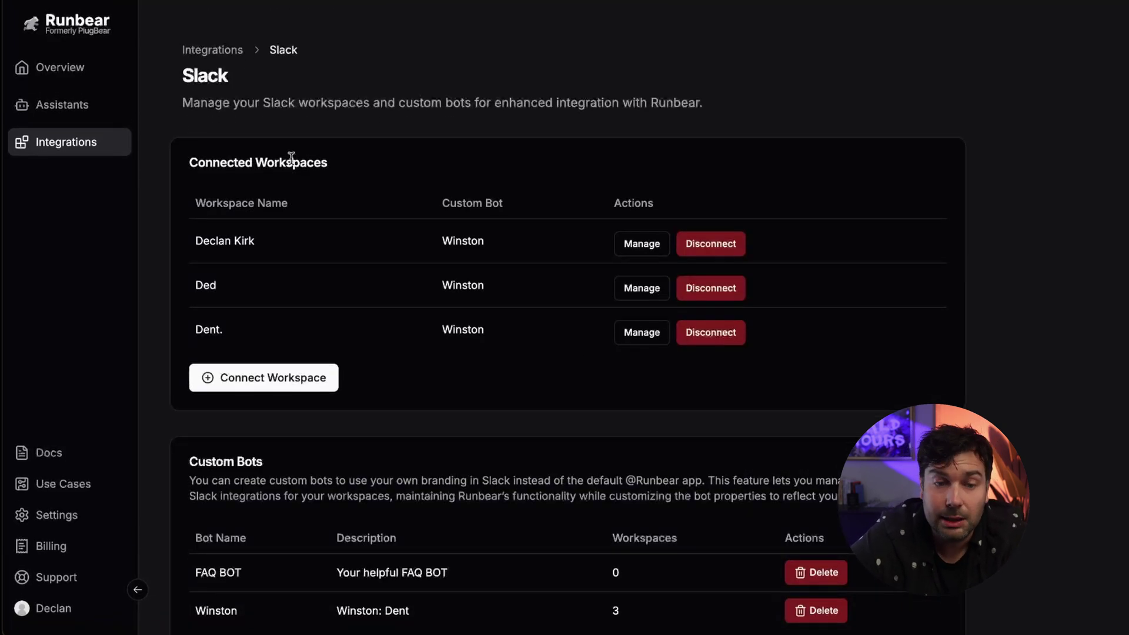
Copy FAQ BOT's installation link from Connect Workspace and paste it into a new browser tab
click(284, 384)
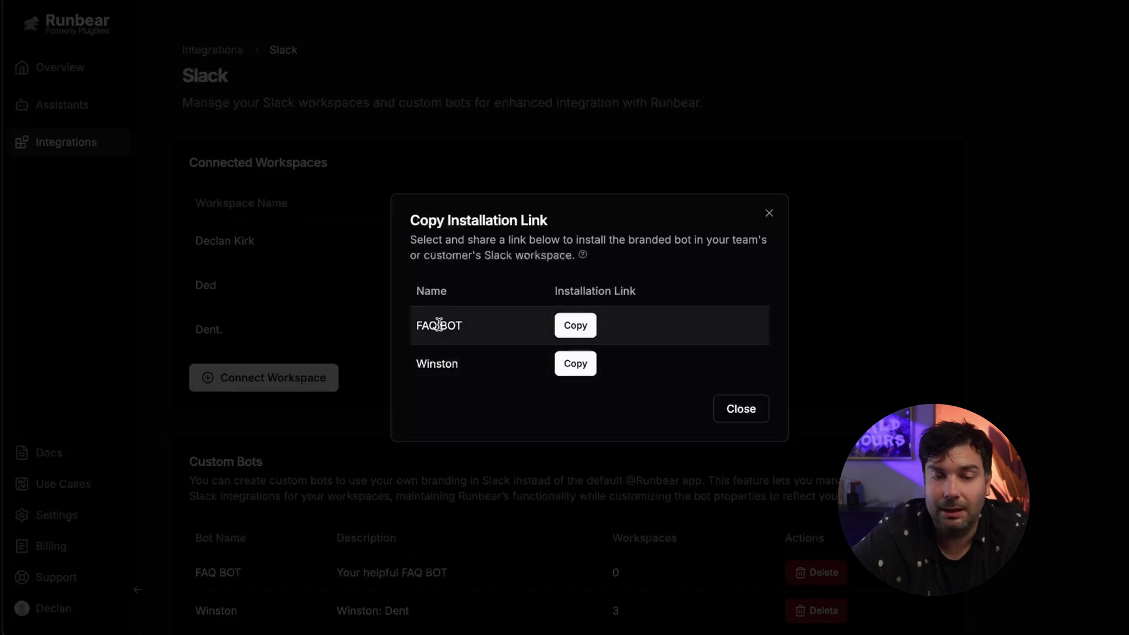
click(580, 330)
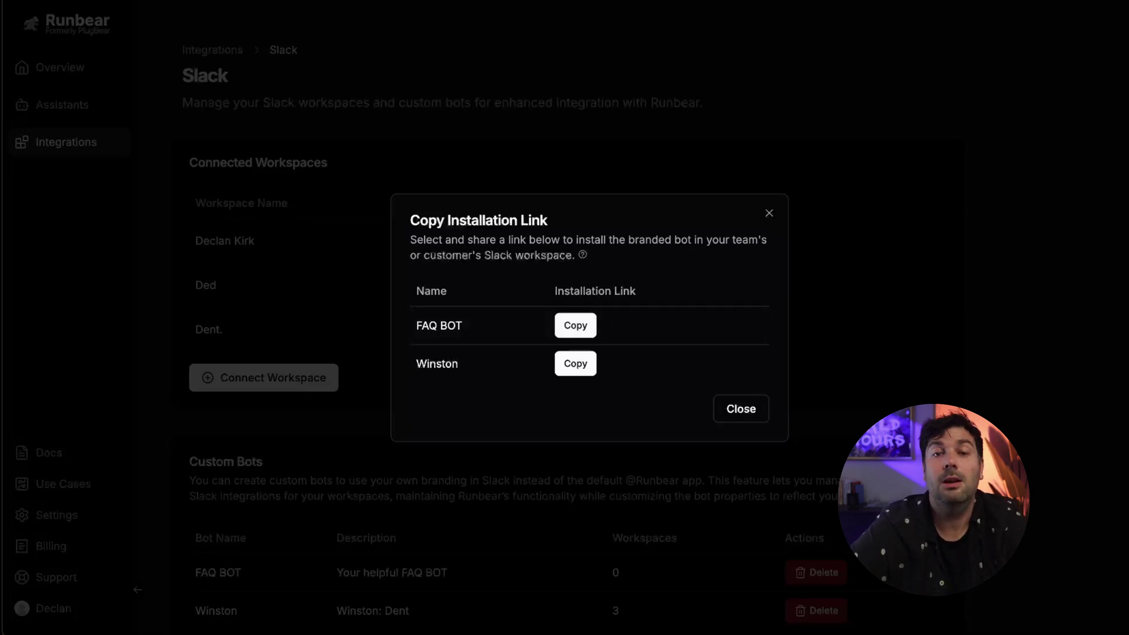
key(super+t)
key(super+v)
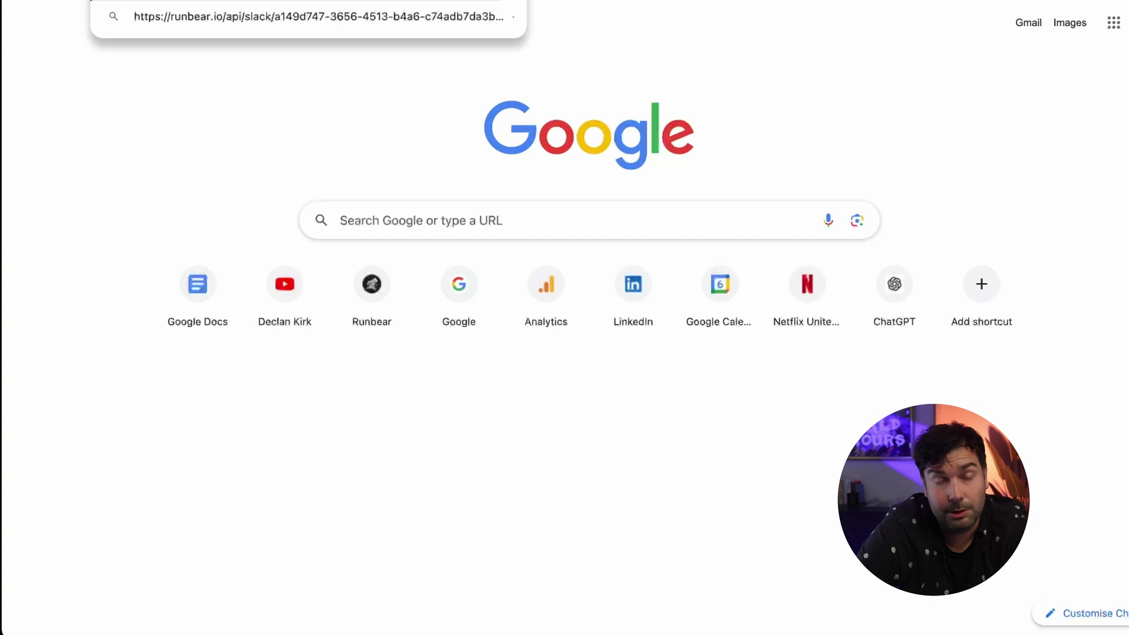
Load the FAQ BOT install link and allow the bot access to the Slack workspace
key(Return)
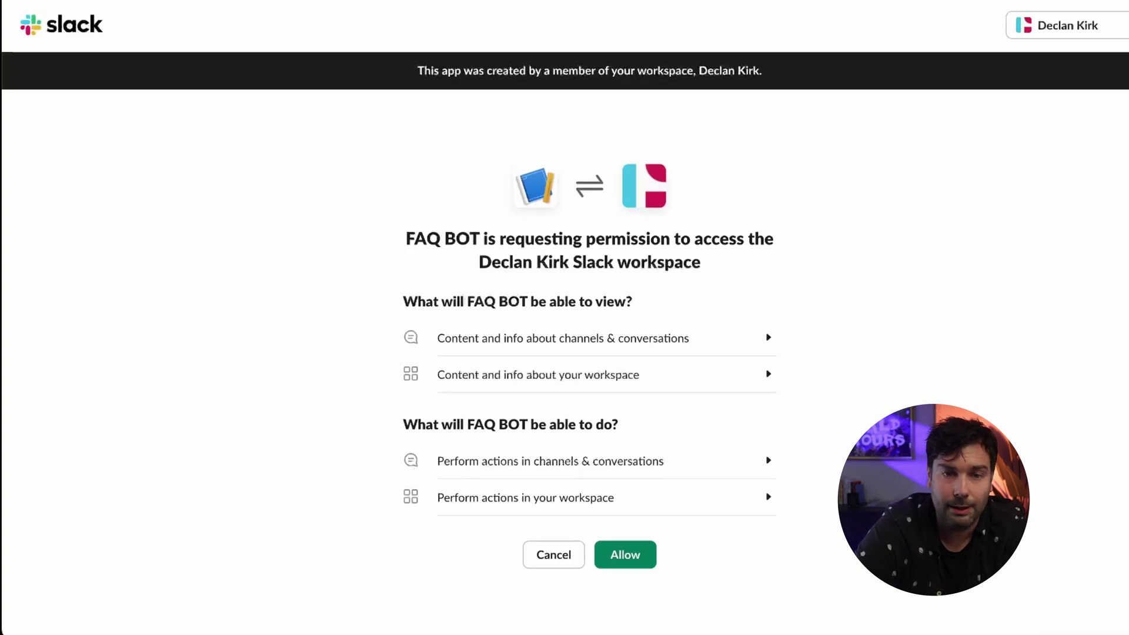
scroll(649, 259, down, 1)
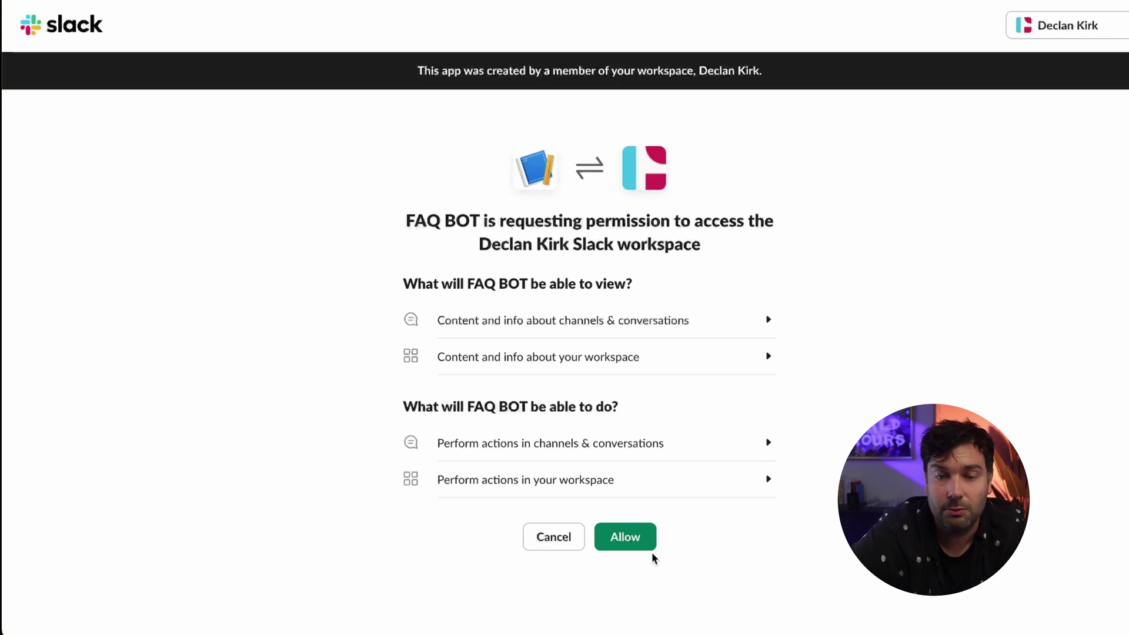
click(631, 541)
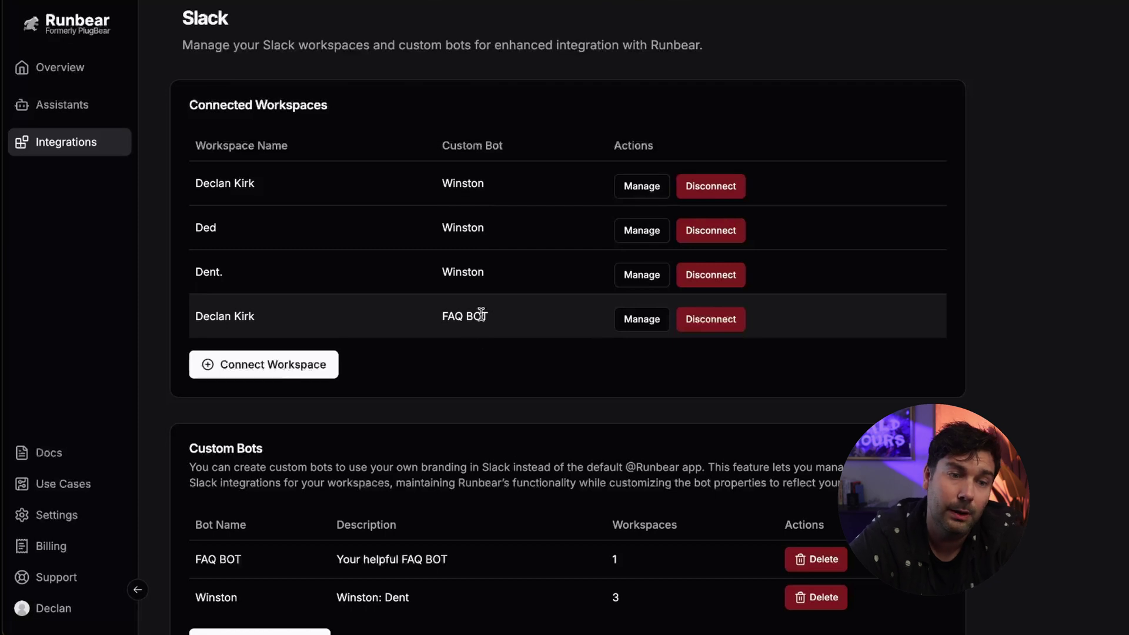
Connect the FAQ BOT assistant to the FAQ BOT workspace for all public channels
click(75, 103)
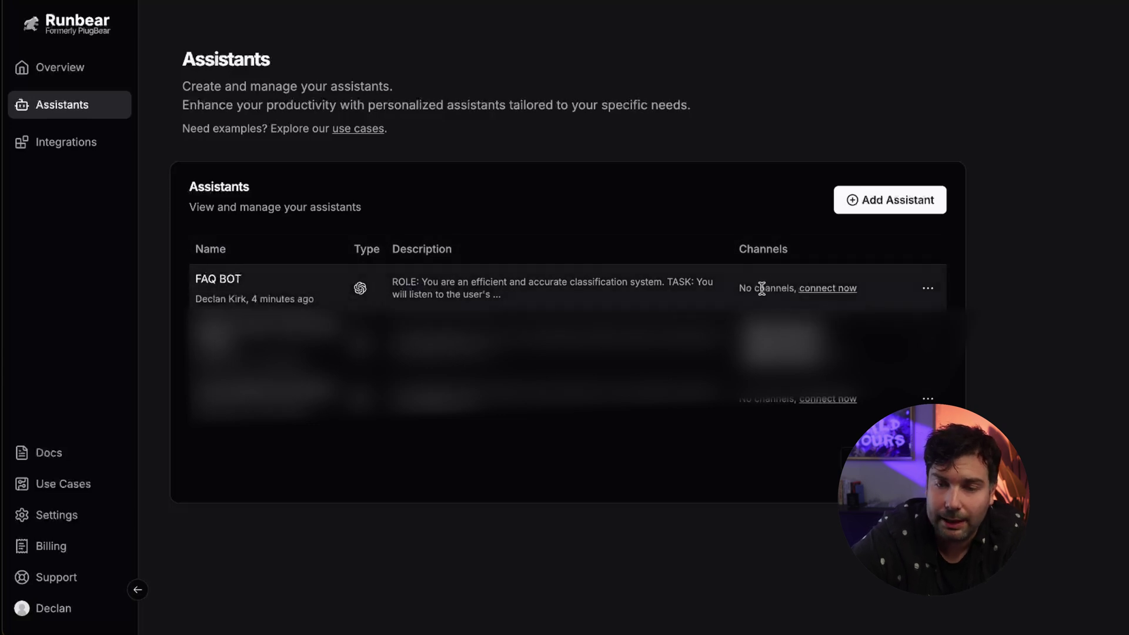
click(830, 293)
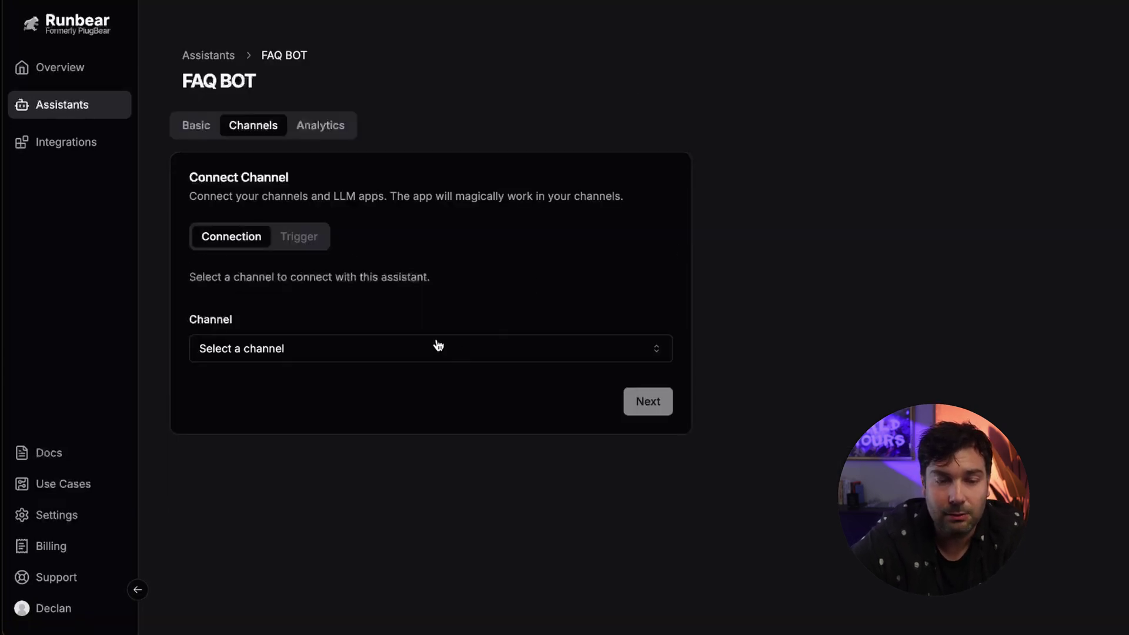
click(436, 344)
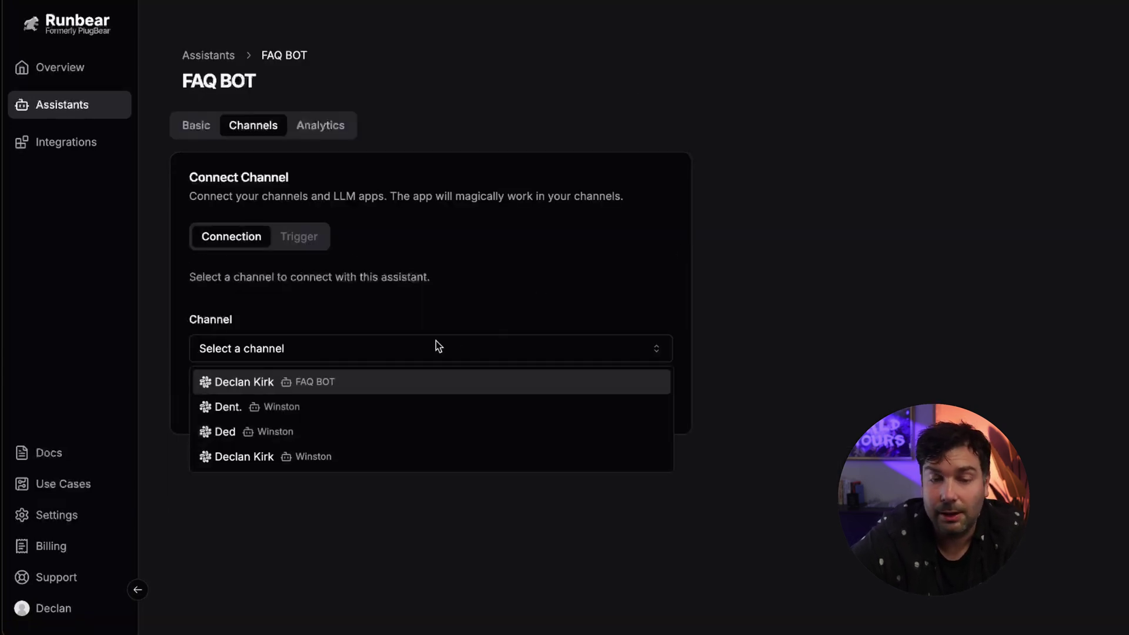
click(426, 383)
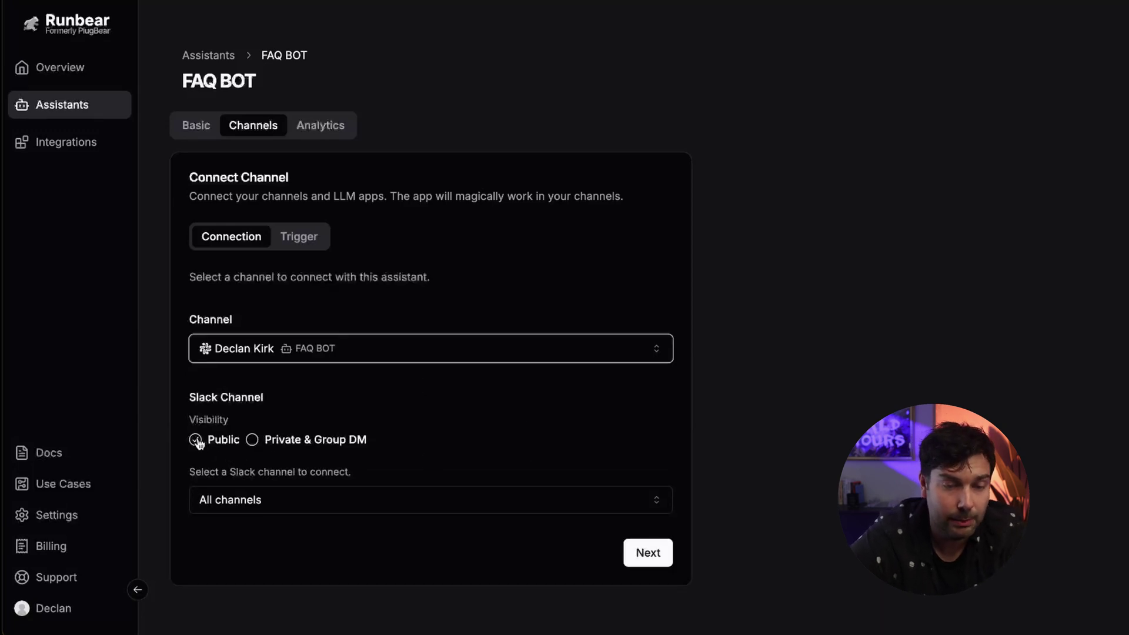
click(645, 561)
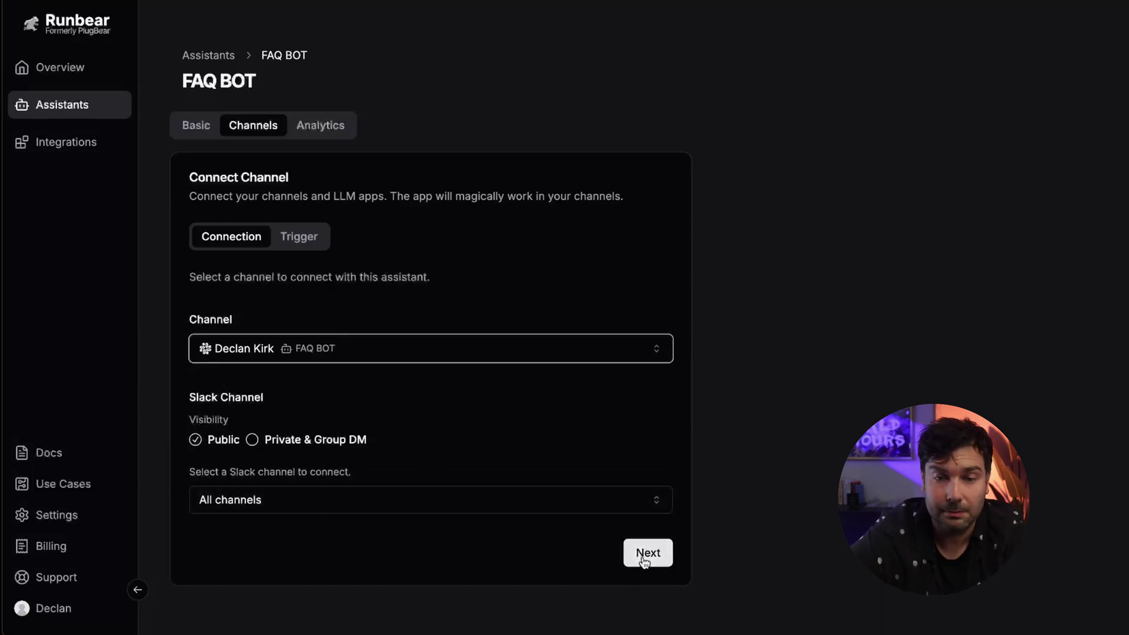
scroll(549, 491, down, 3)
click(657, 594)
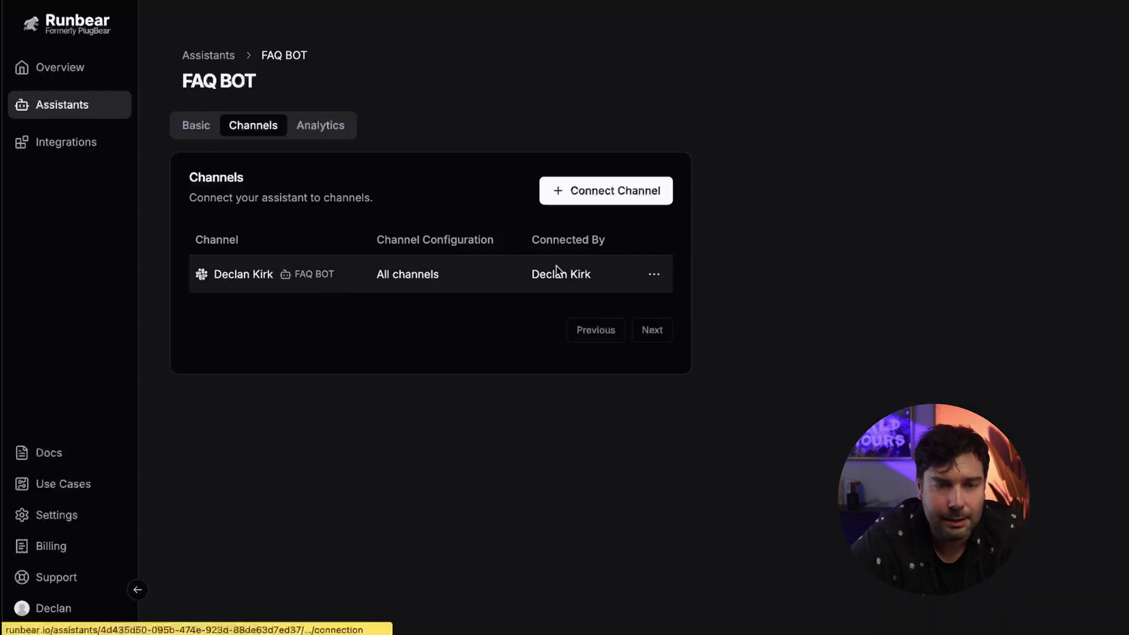
Switch to the FAQ BOT assistant's basic settings and look them over
click(192, 129)
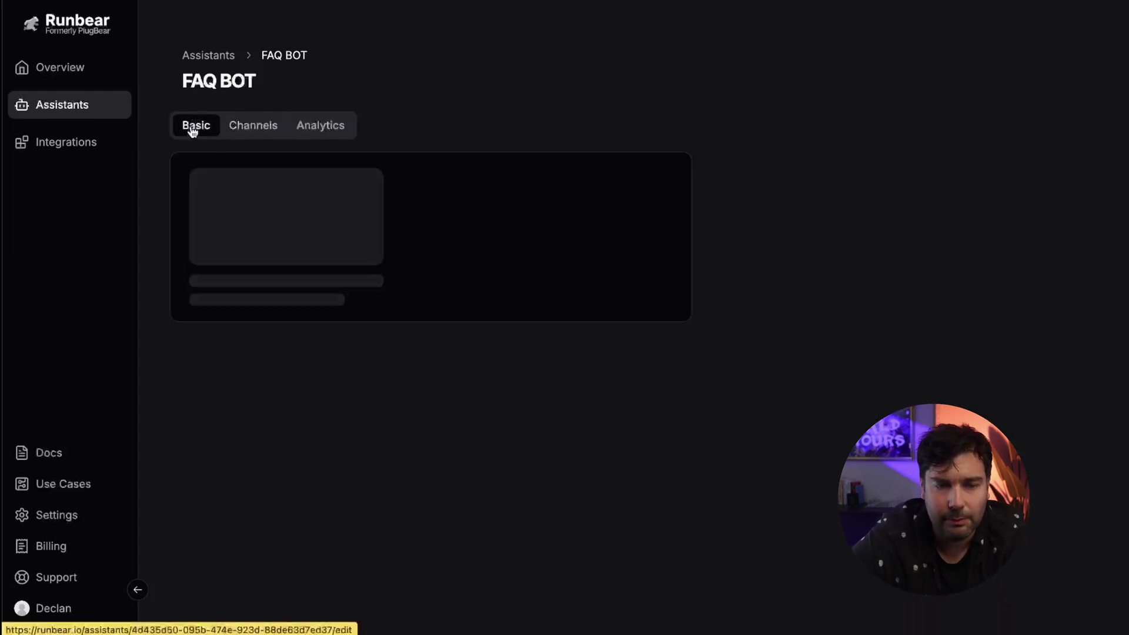
scroll(372, 365, down, 5)
scroll(373, 369, up, 2)
scroll(372, 371, down, 6)
scroll(372, 373, up, 5)
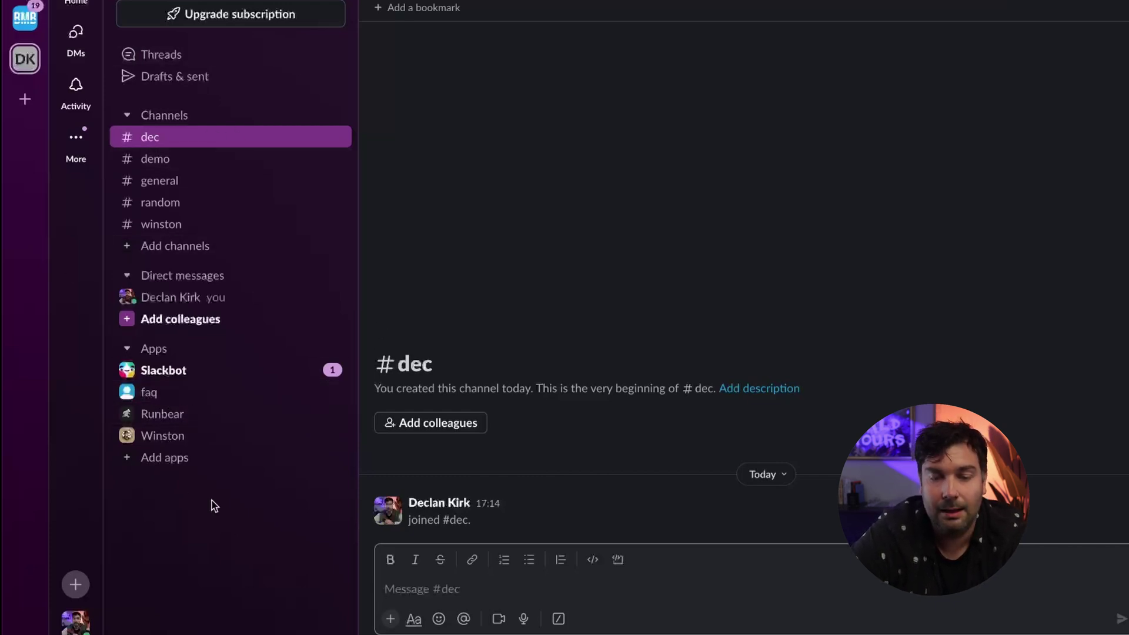
click(165, 393)
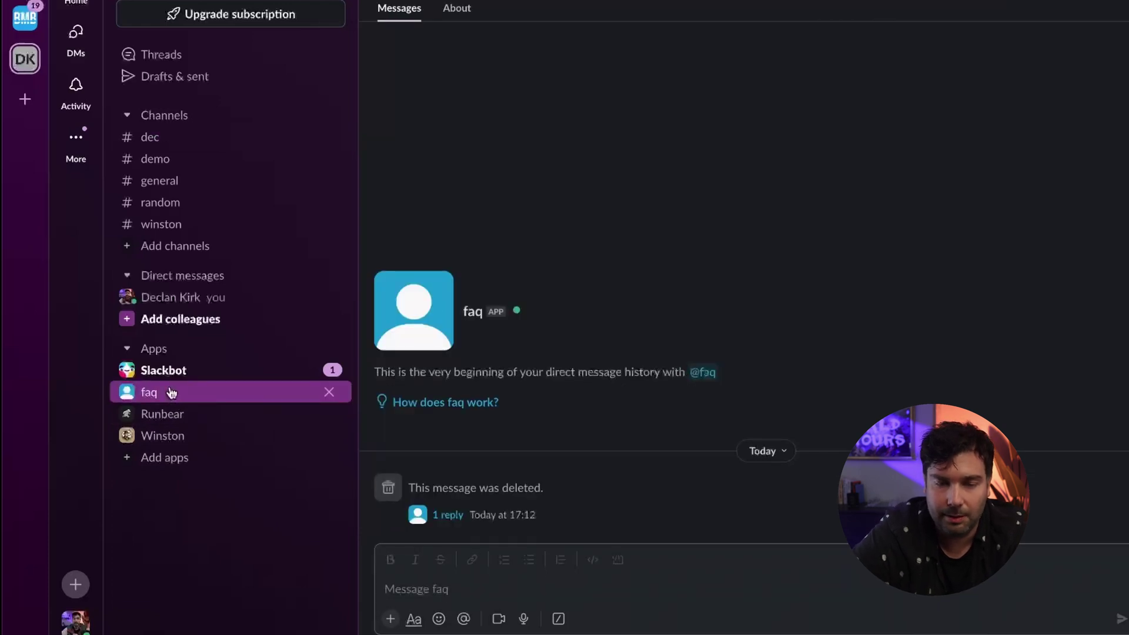
click(473, 582)
text(@)
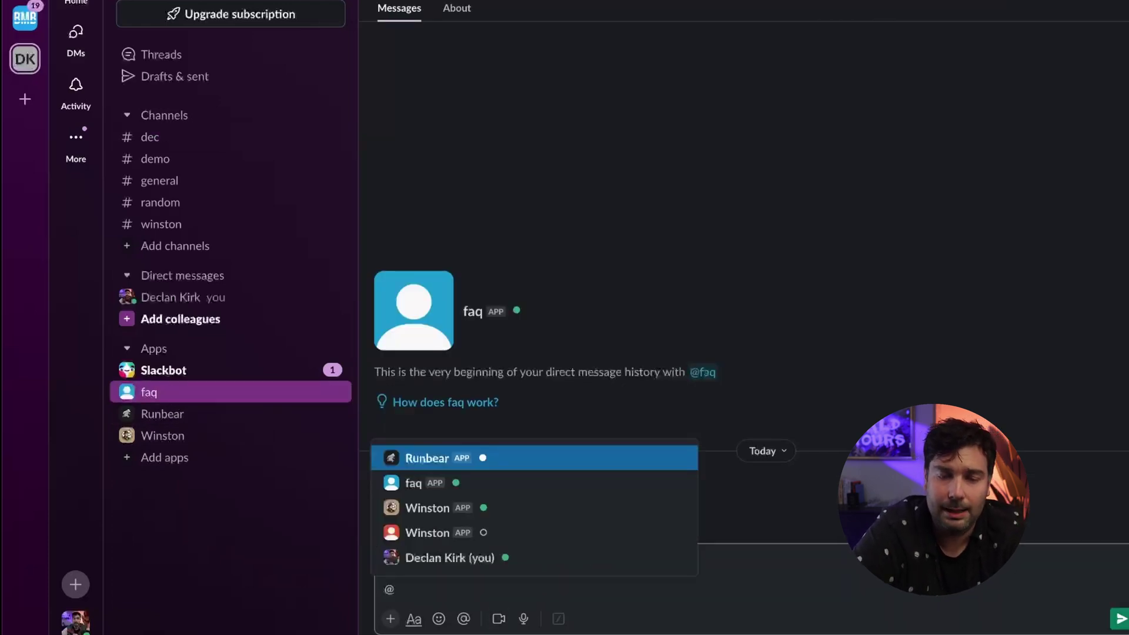
key(Down)
key(Return)
text(how man)
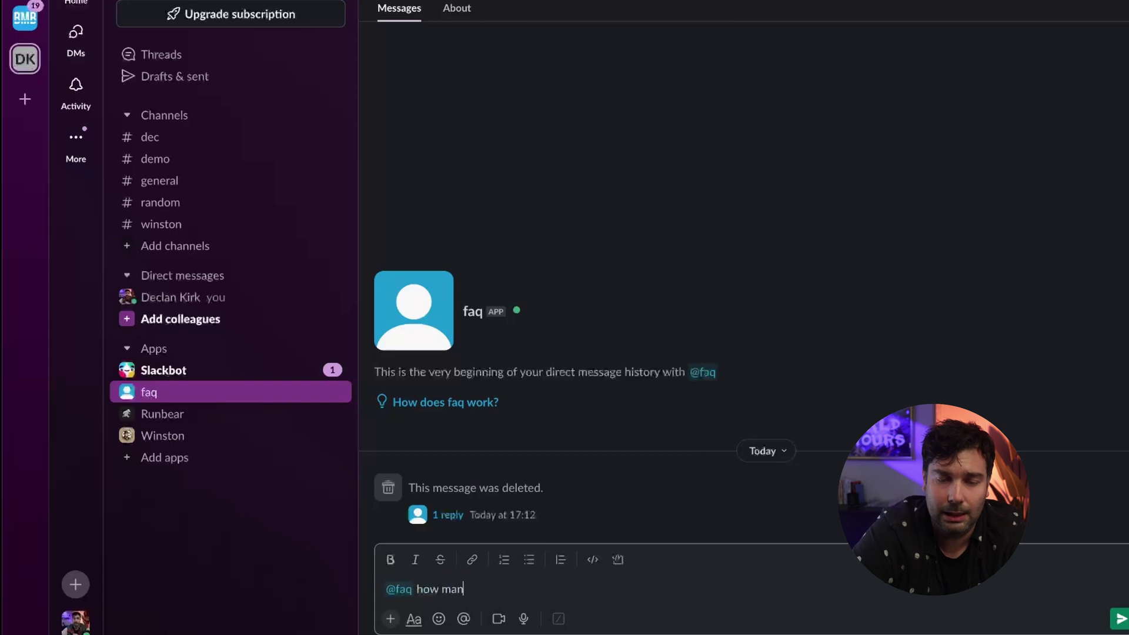
text(y days annual leave do I get?)
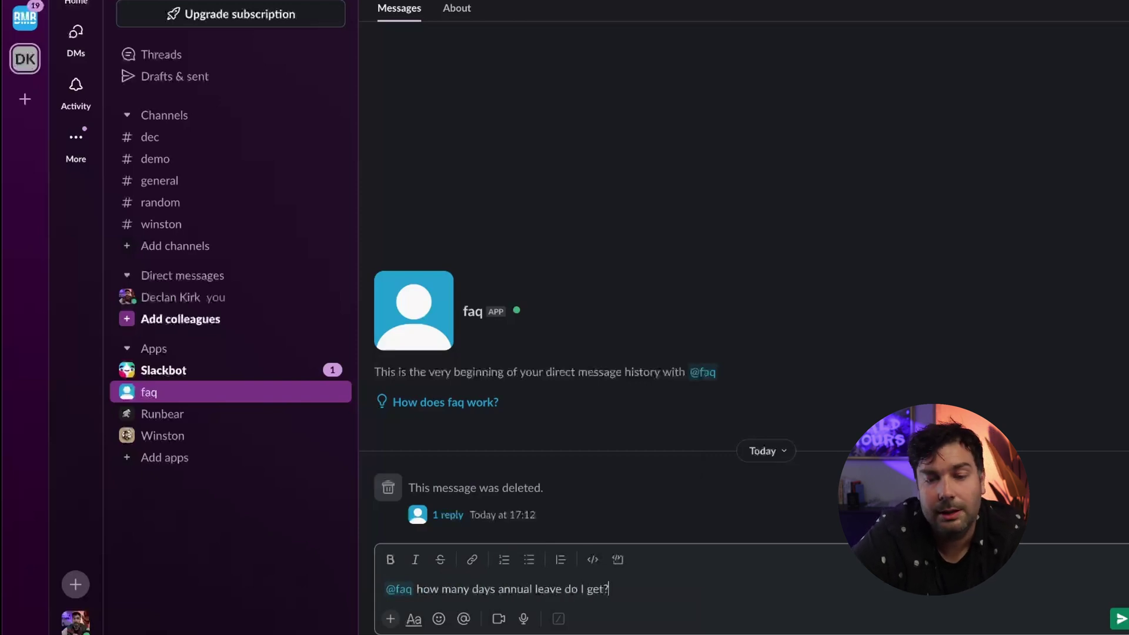
key(Return)
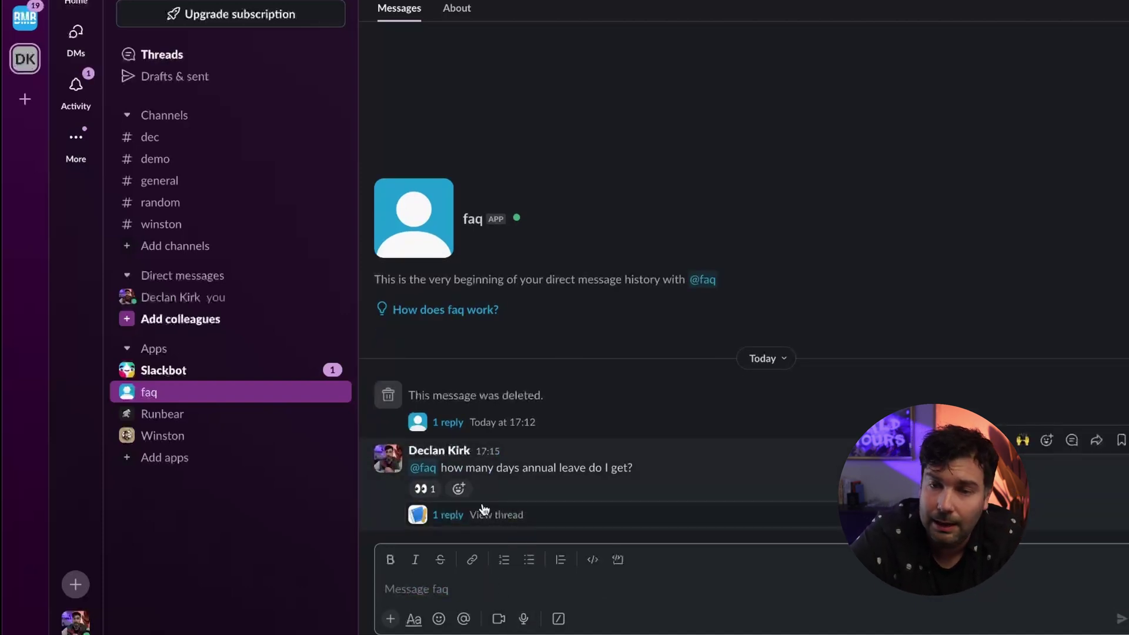
click(449, 515)
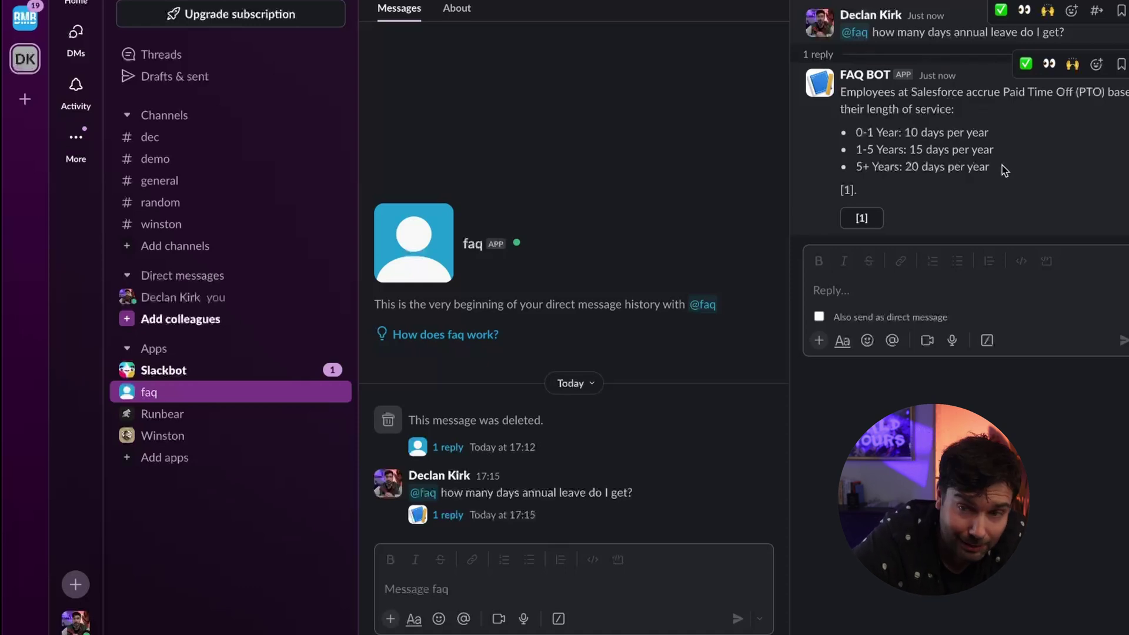
drag(1002, 167, 861, 134)
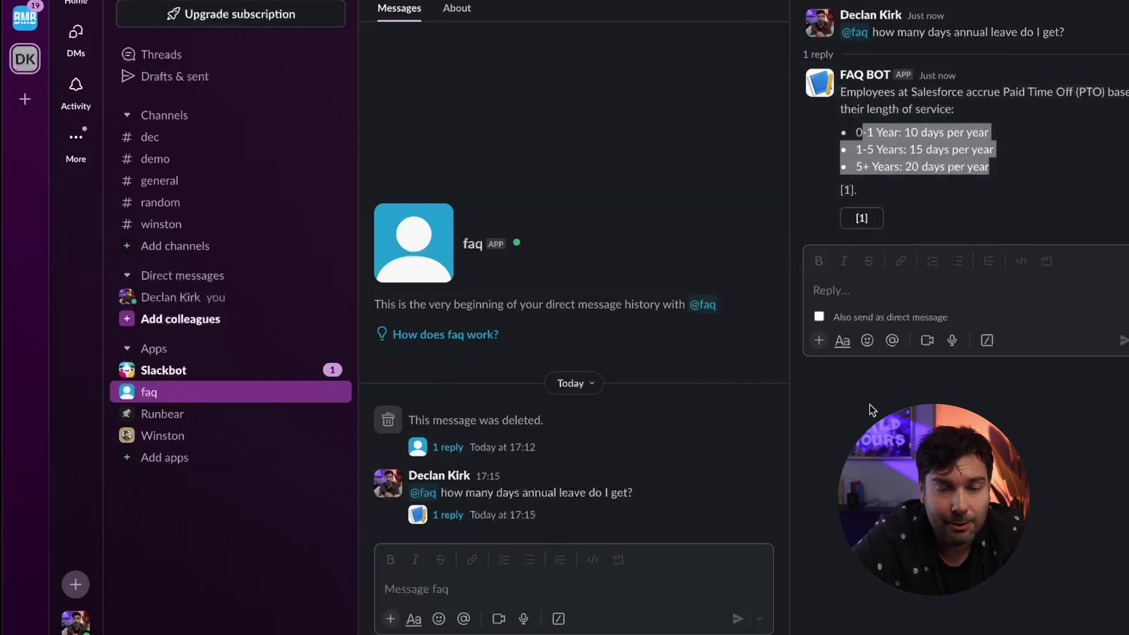
click(475, 584)
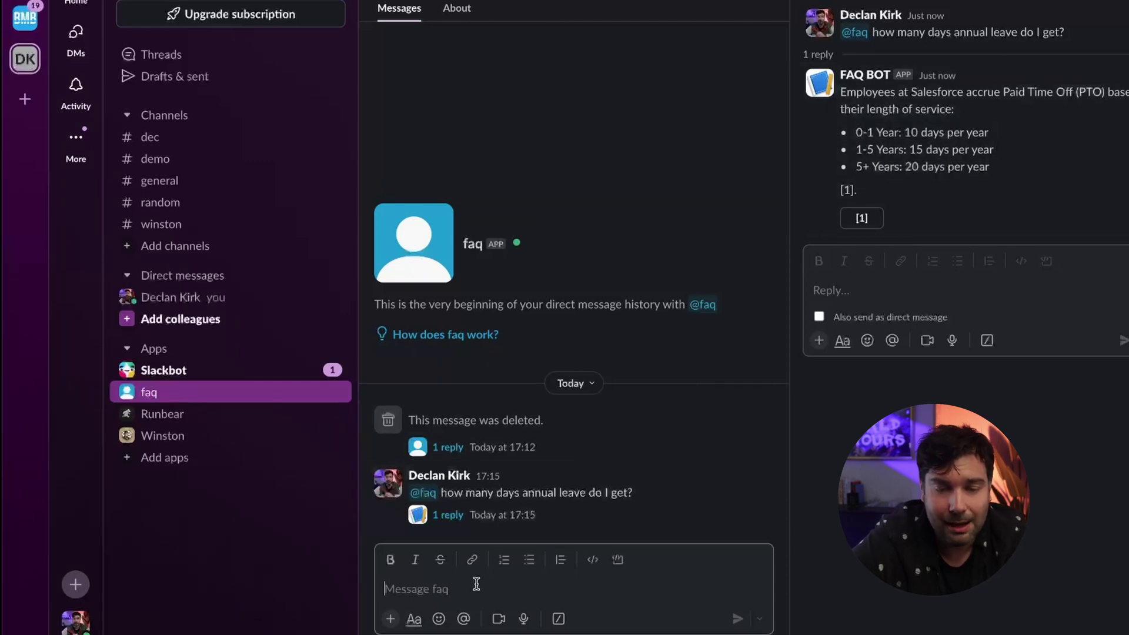
click(209, 139)
text(@faq)
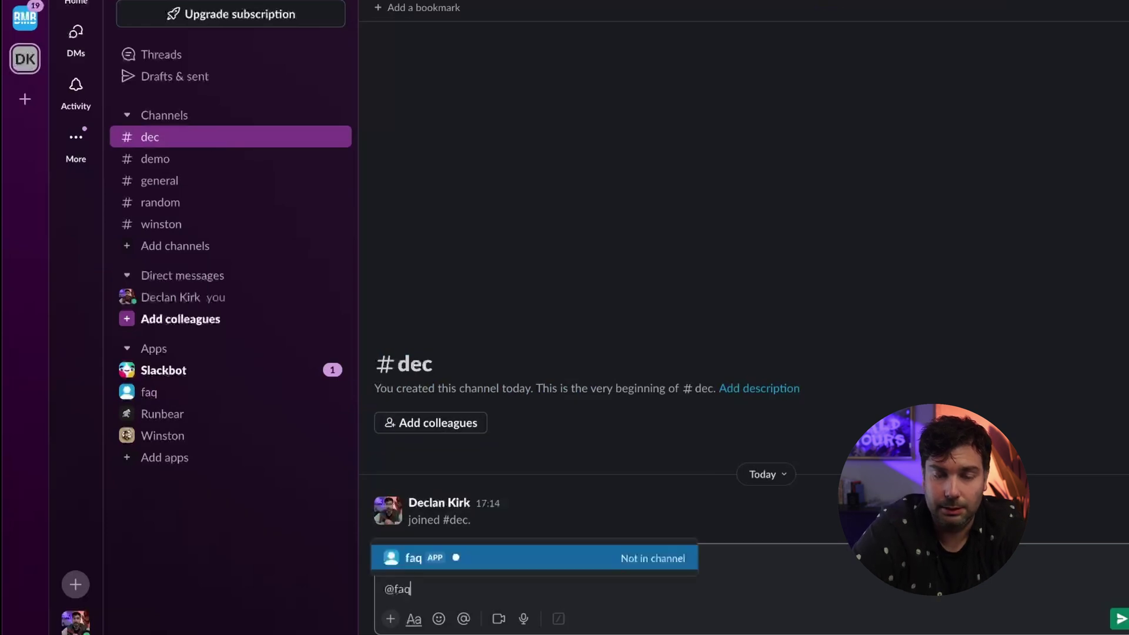
text( what do I do)
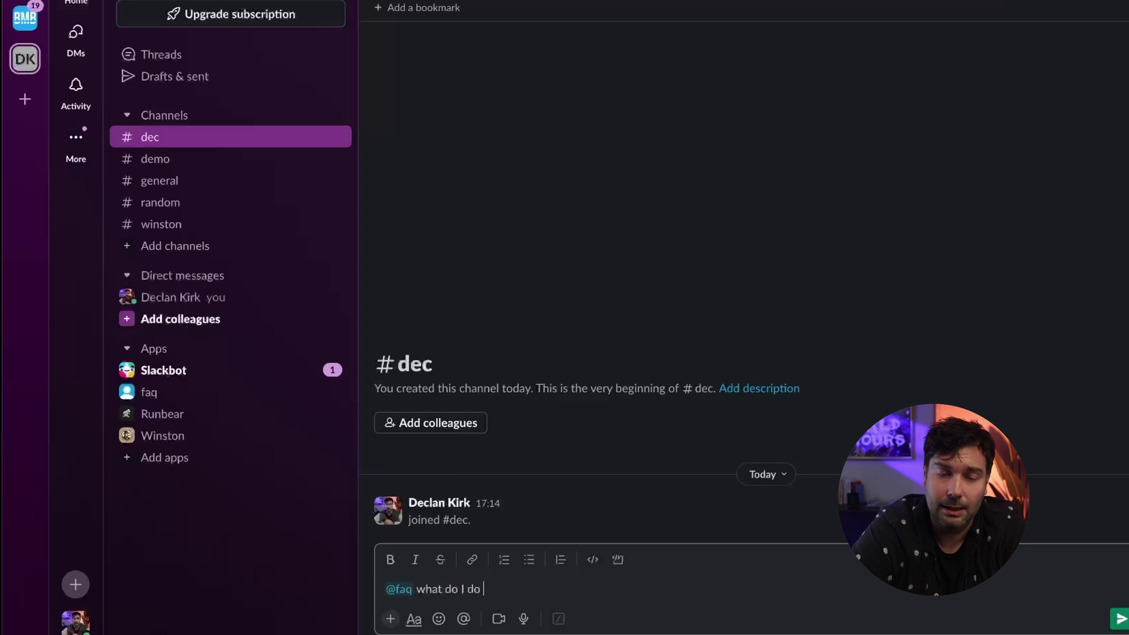
text( if I'm sick )
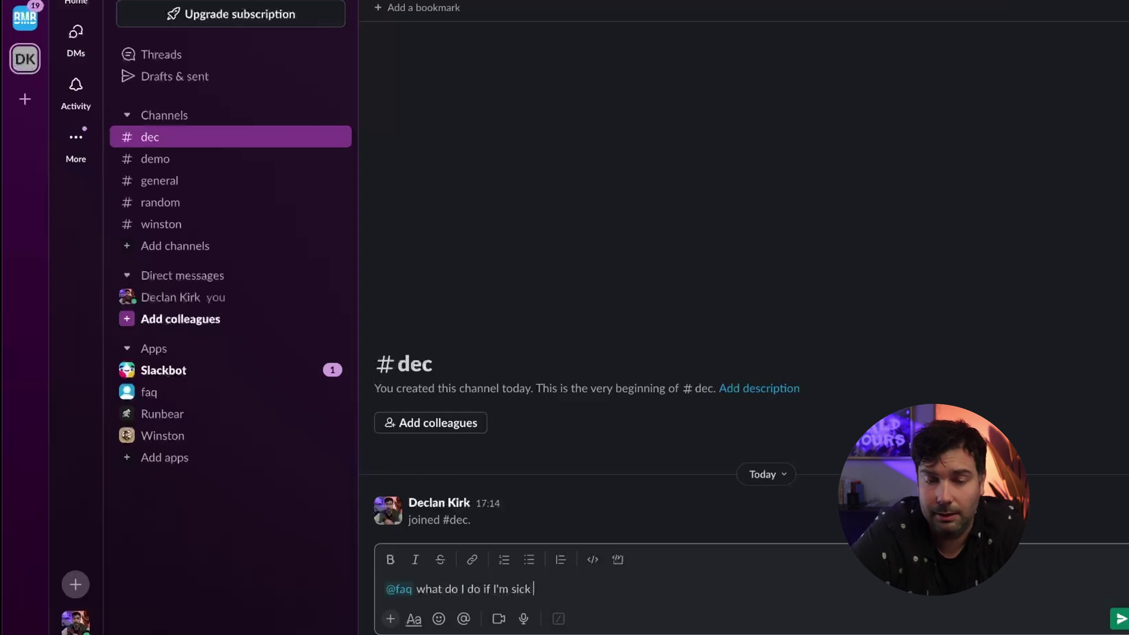
text(and can't work?)
key(Return)
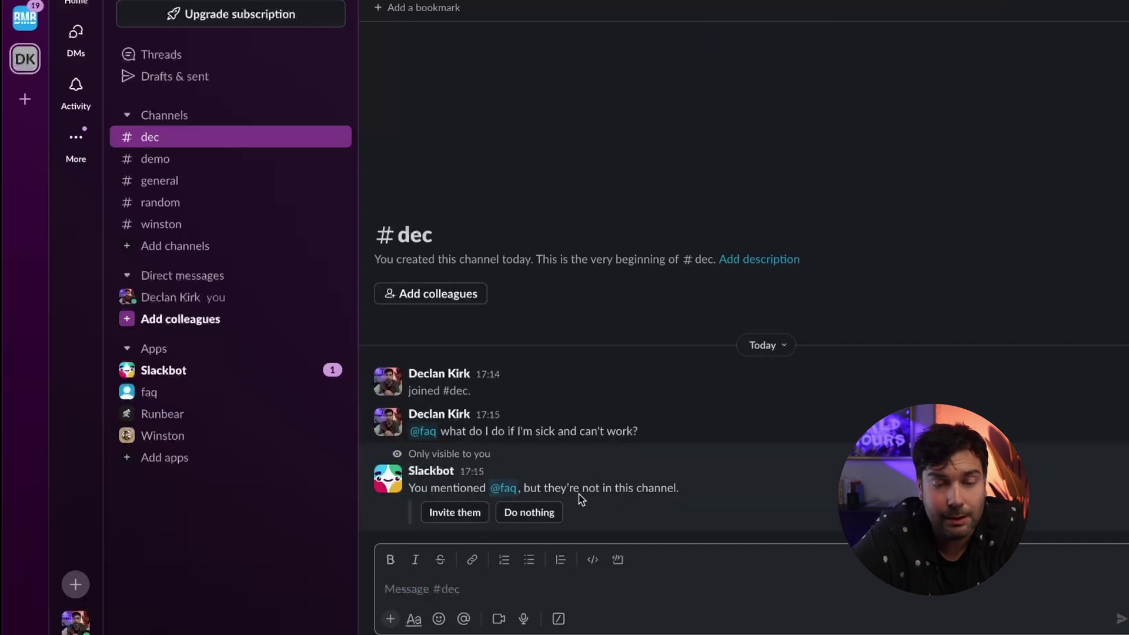
click(456, 521)
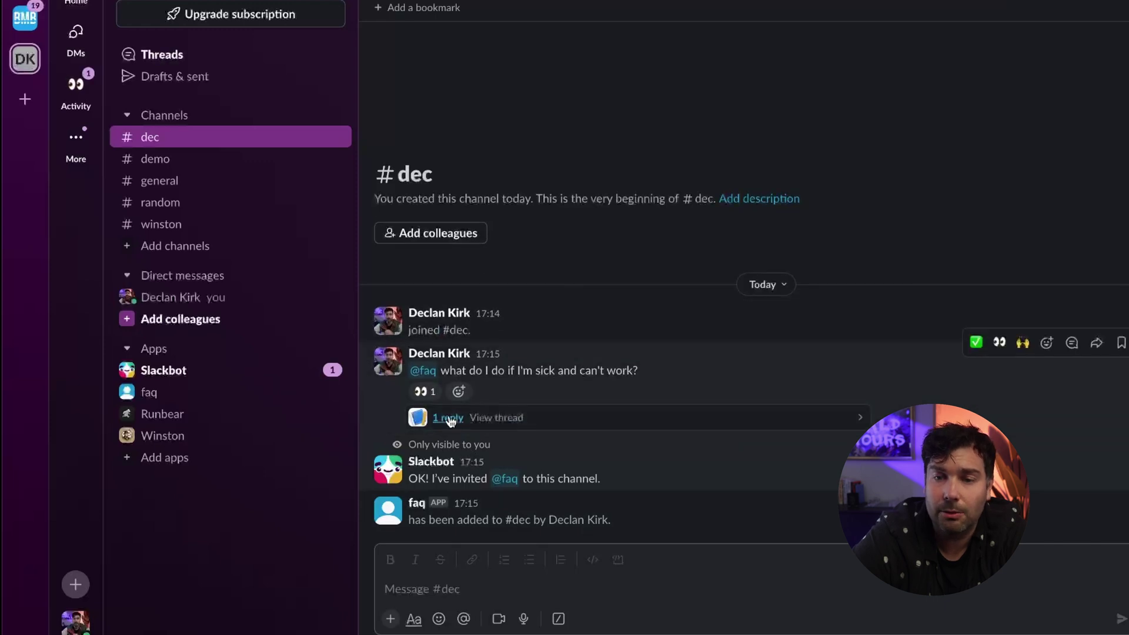
click(506, 417)
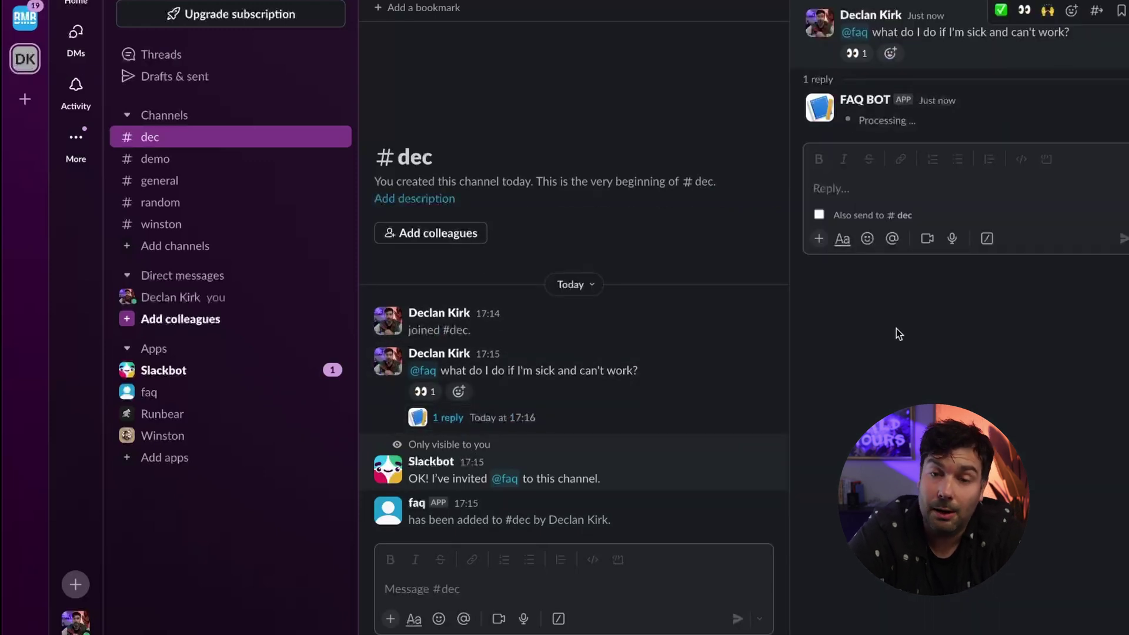